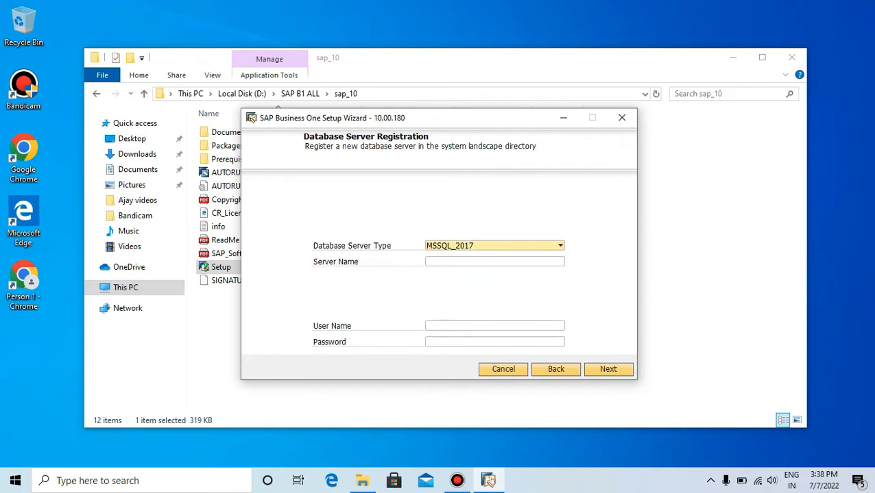
Open SQL Server Management Studio, copy the server name from its connection dialog, and close the program without connecting
left_click(494, 262)
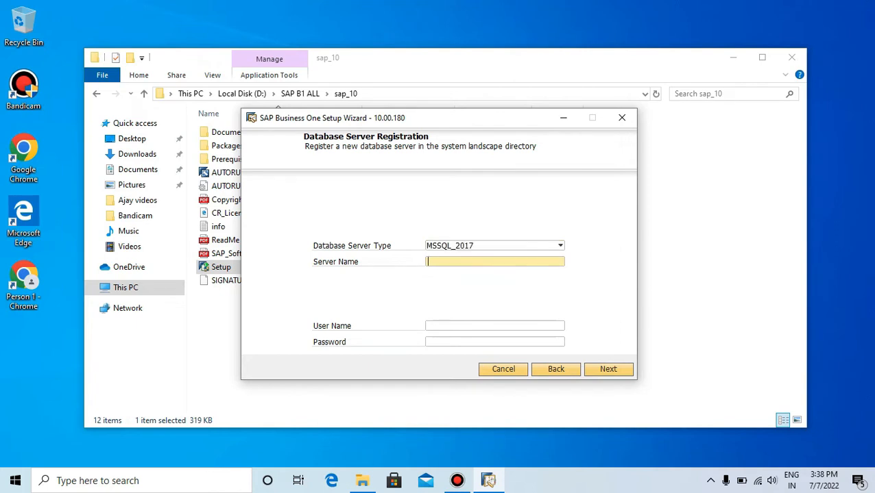
key("super")
type("ssms")
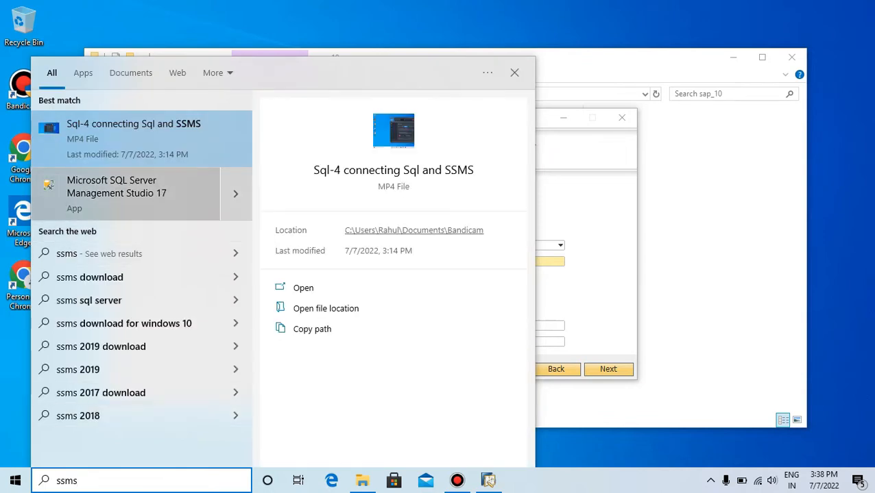
left_click(124, 194)
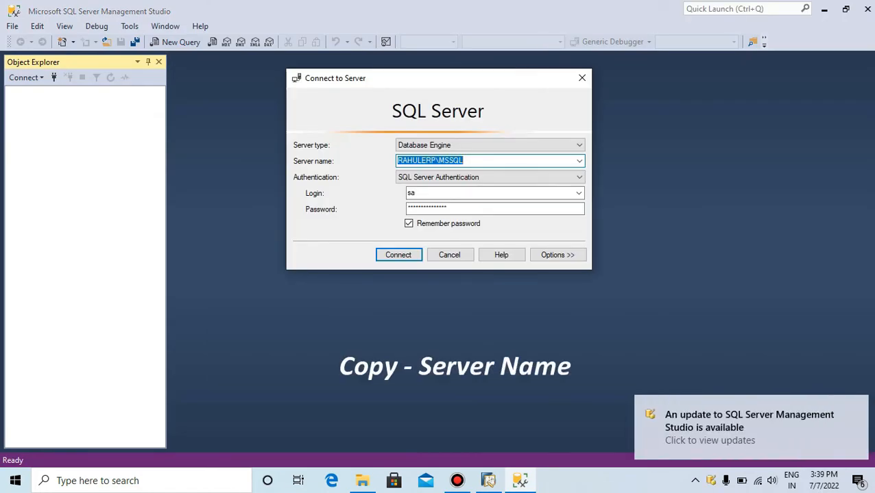
left_click(582, 78)
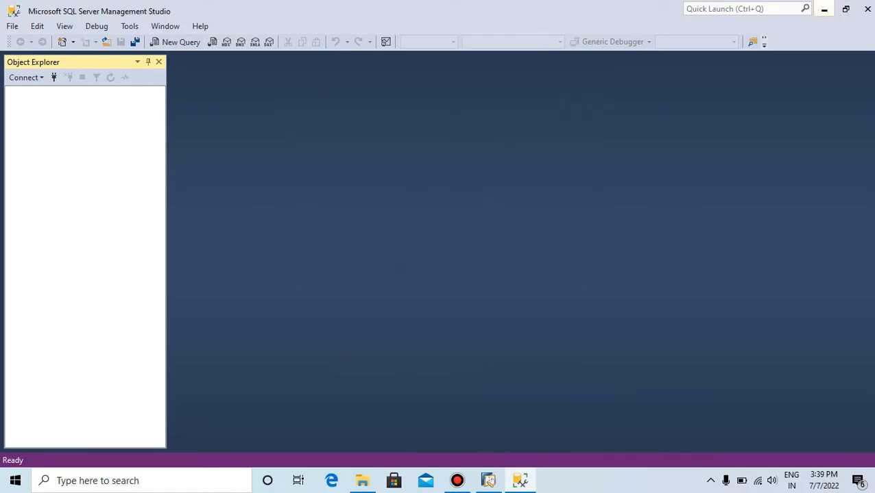
left_click(866, 9)
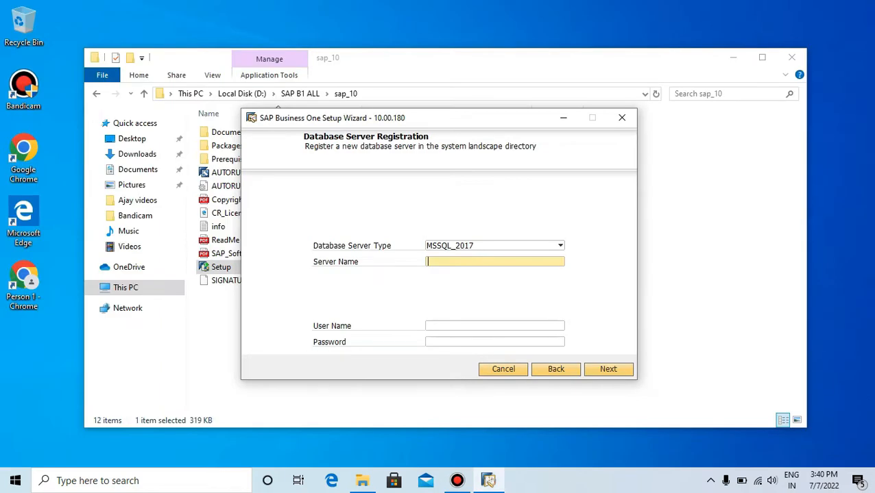
Register the MSSQL_2017 database server with the copied server name, user name sa and the database password
type("RAHULERP\\MSSQL")
key("Tab")
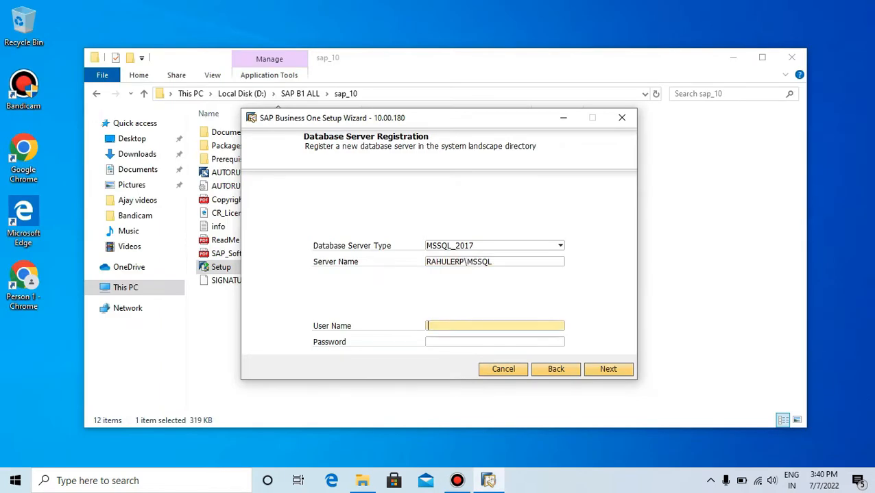
type("sa")
key("Tab")
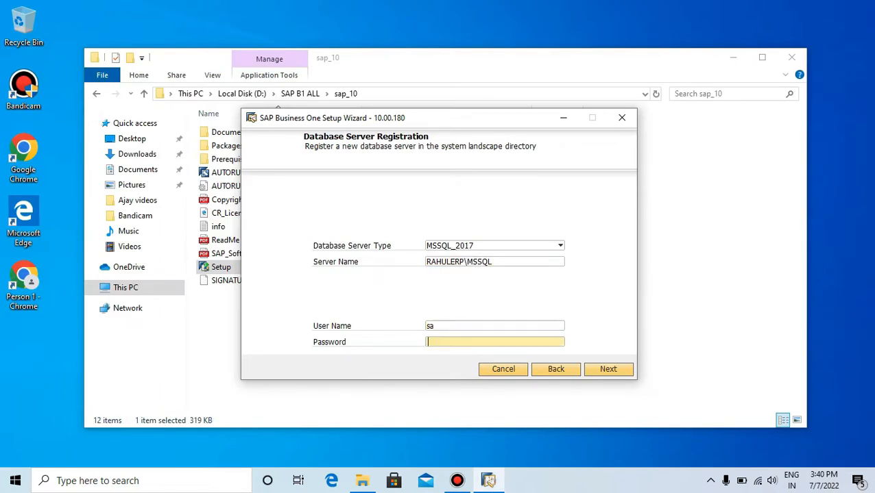
type("********")
key("Return")
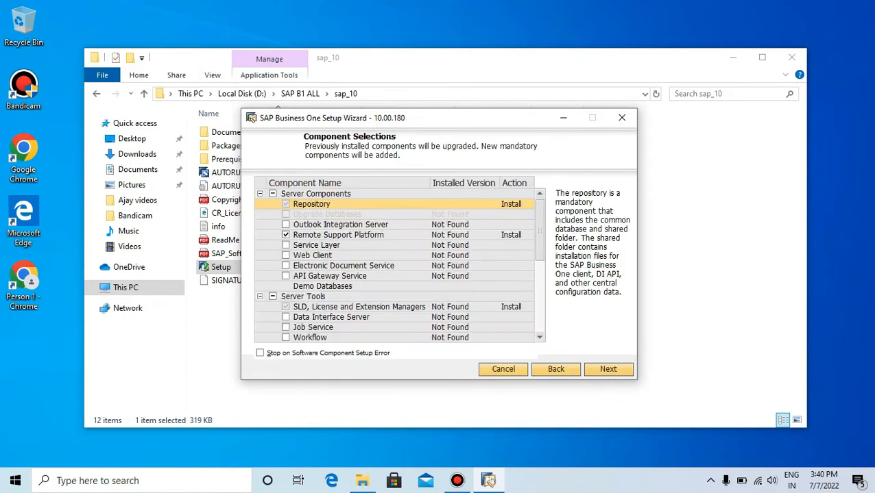
Select all components in the Server Components, Server Tools and Add-Ons groups for installation
left_click(273, 194)
scroll(395, 263, "down", 1)
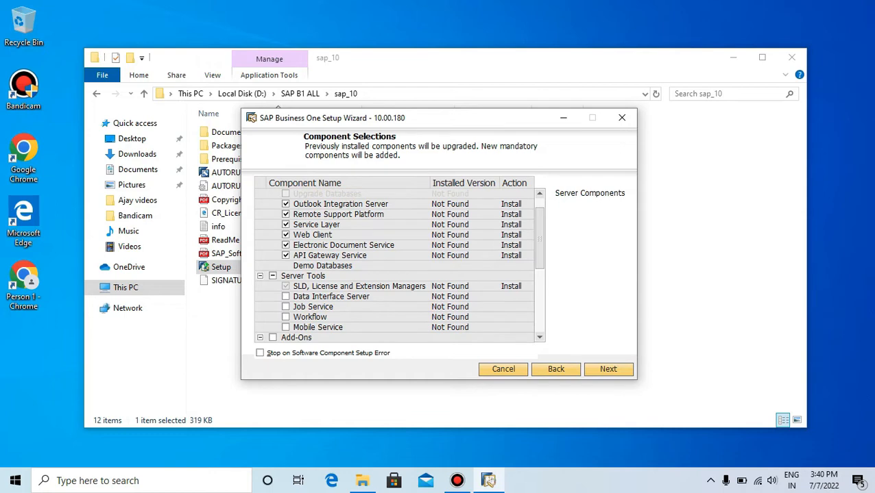
left_click(273, 275)
scroll(273, 275, "down", 2)
left_click(272, 297)
scroll(272, 297, "down", 3)
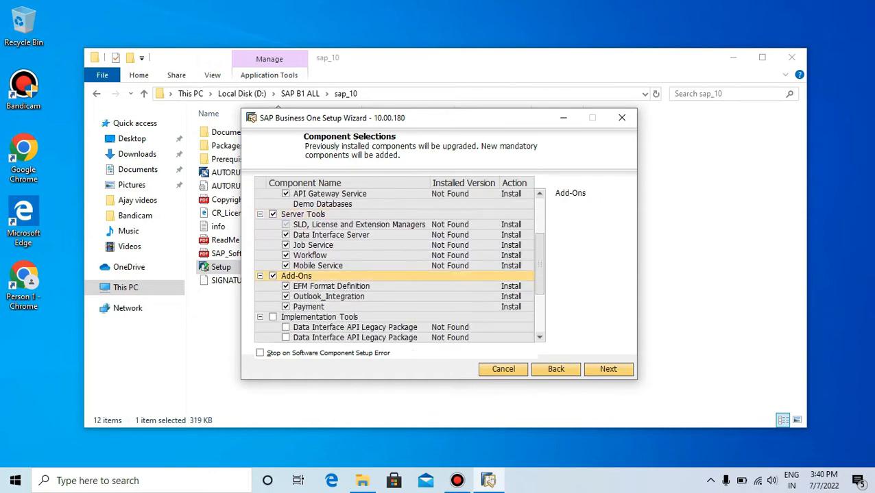
Select all Implementation Tools and Integration Solution components, and confirm the component selection
left_click(273, 275)
scroll(273, 275, "down", 3)
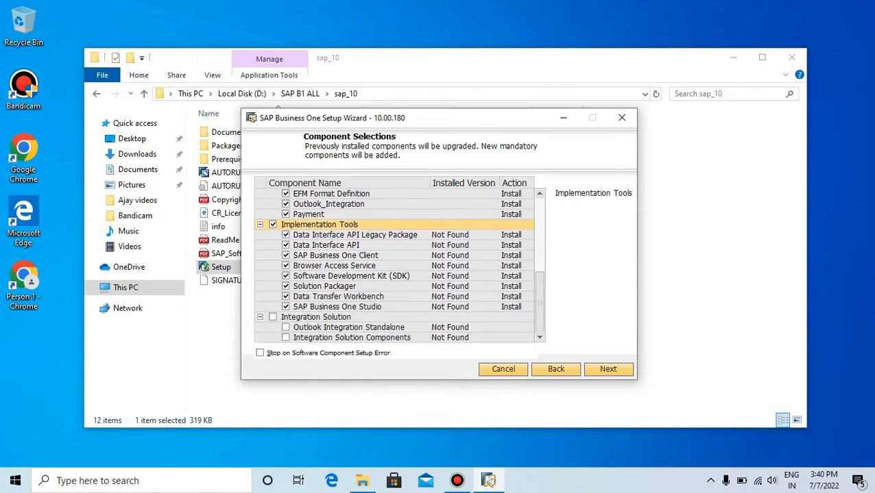
left_click(273, 318)
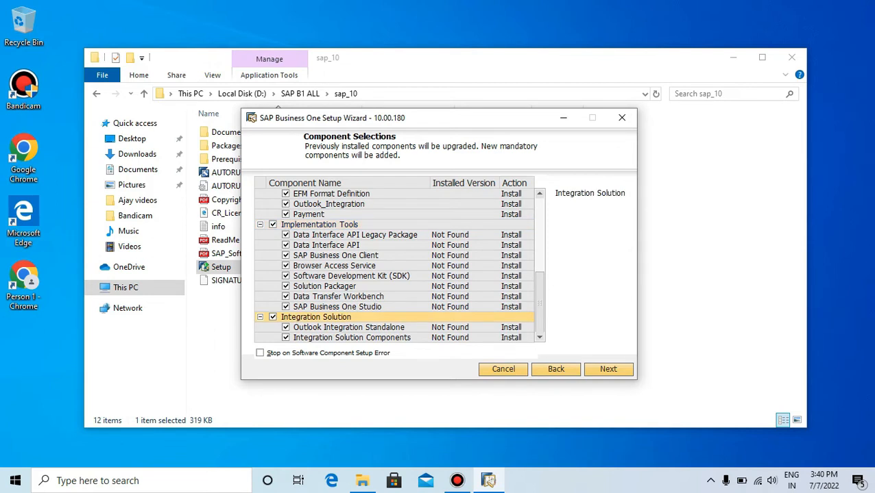
scroll(401, 265, "up", 5)
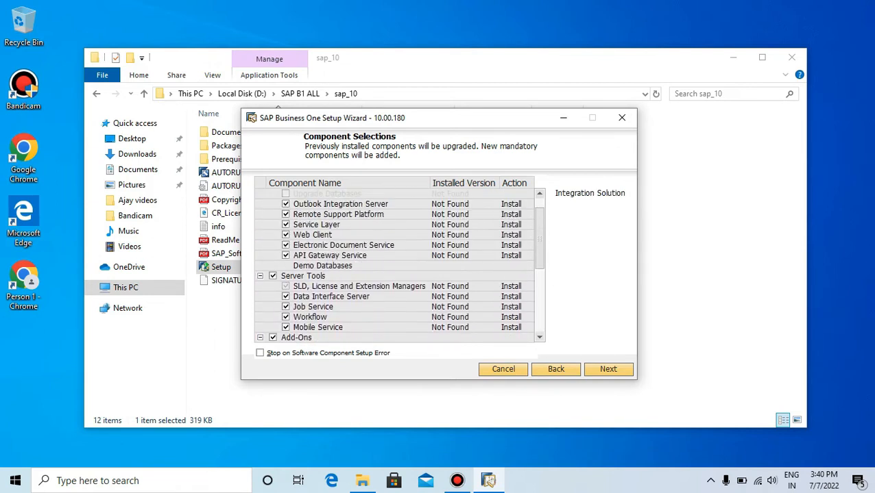
scroll(401, 266, "down", 2)
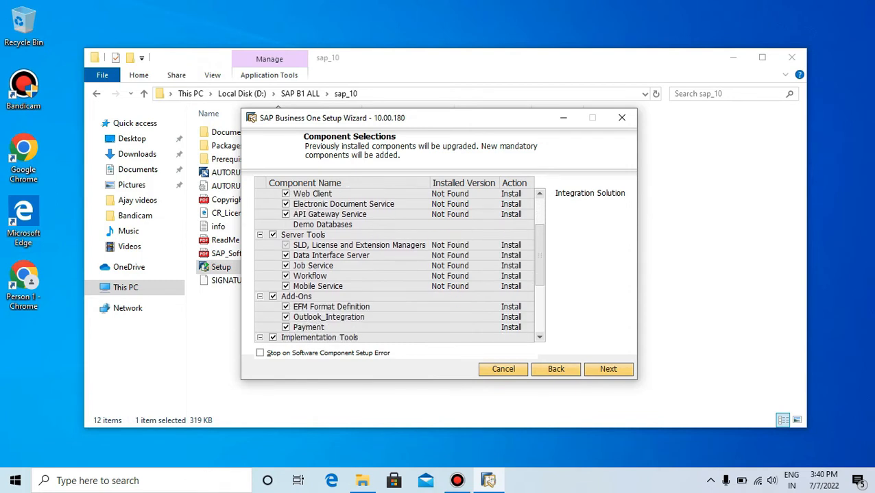
left_click(608, 369)
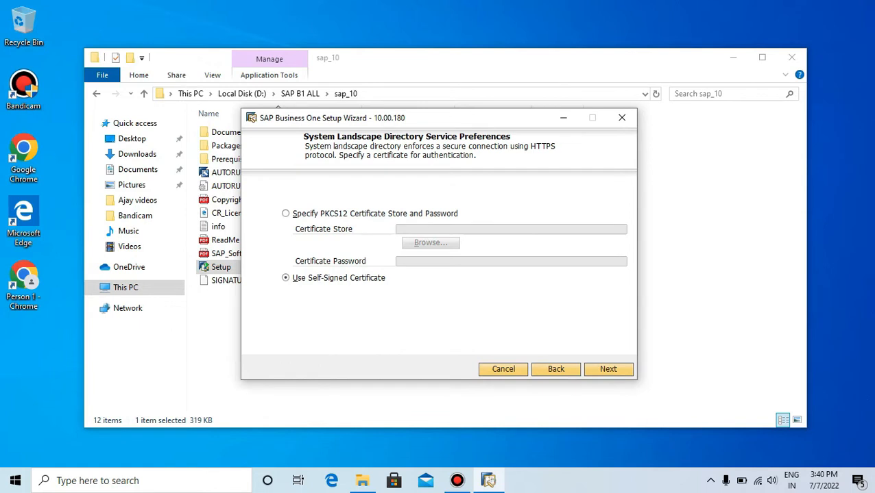
Use self-signed certificates for the System Landscape Directory and the Browser Access Service
left_click(608, 369)
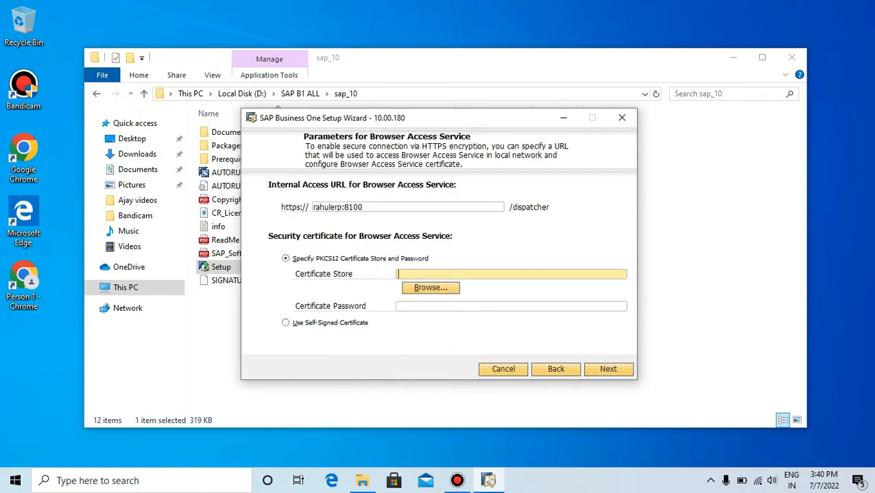
left_click(286, 323)
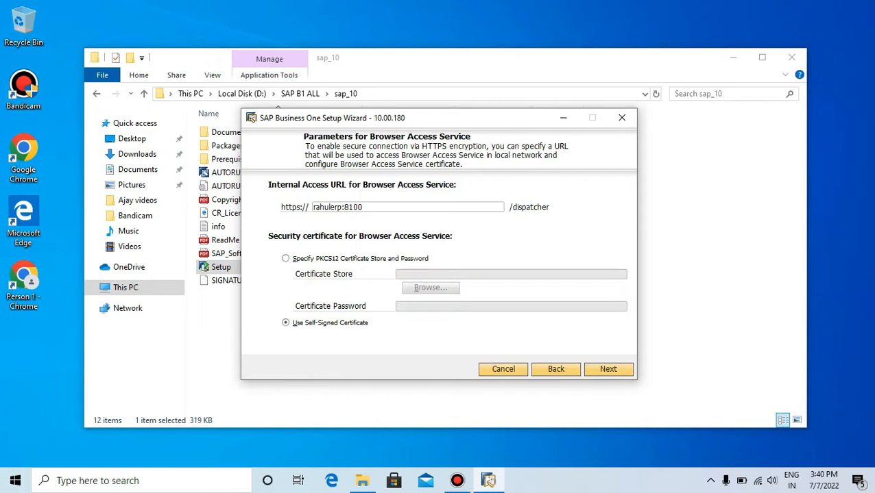
left_click(608, 369)
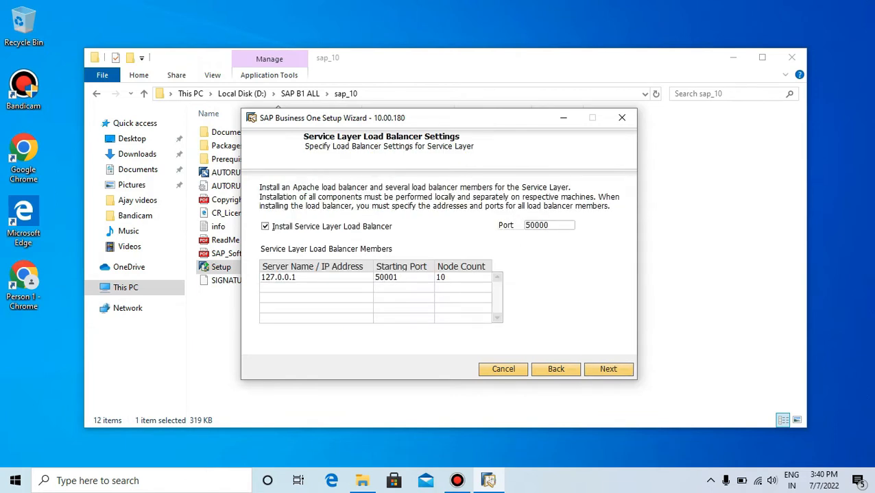
Confirm the Service Layer load balancer settings and the ports for the Web Client, Electronic Document Service and API Gateway Service
left_click(607, 369)
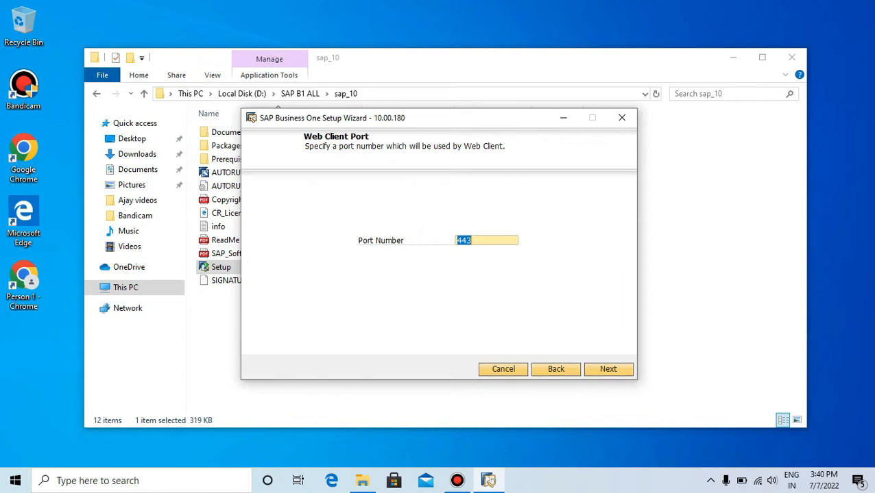
left_click(473, 241)
type("3")
key("Return")
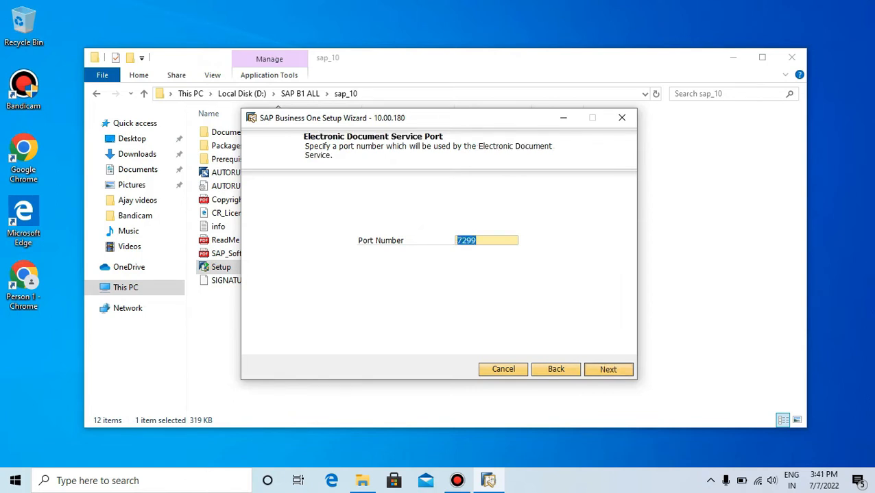
key("Return")
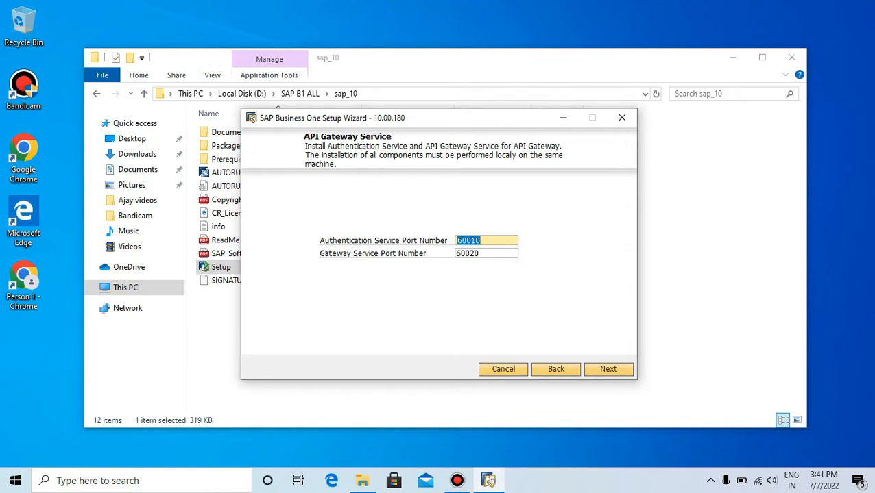
key("Return")
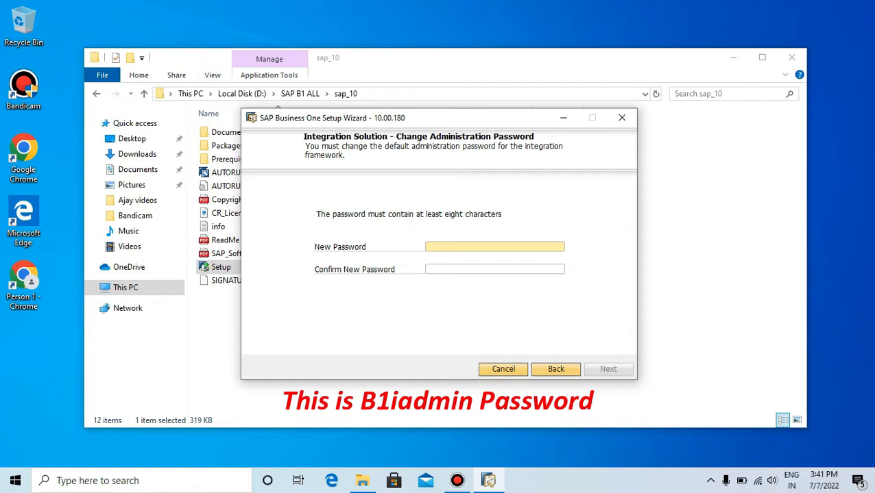
type("B1iadmin")
Enter and confirm the new administration password for the integration framework
key("Tab")
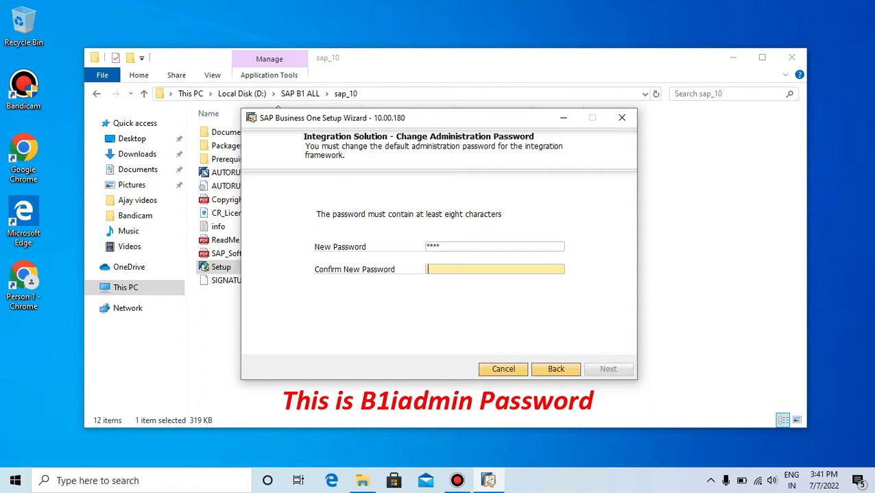
type("B1ia")
key("BackSpace")
type("admin")
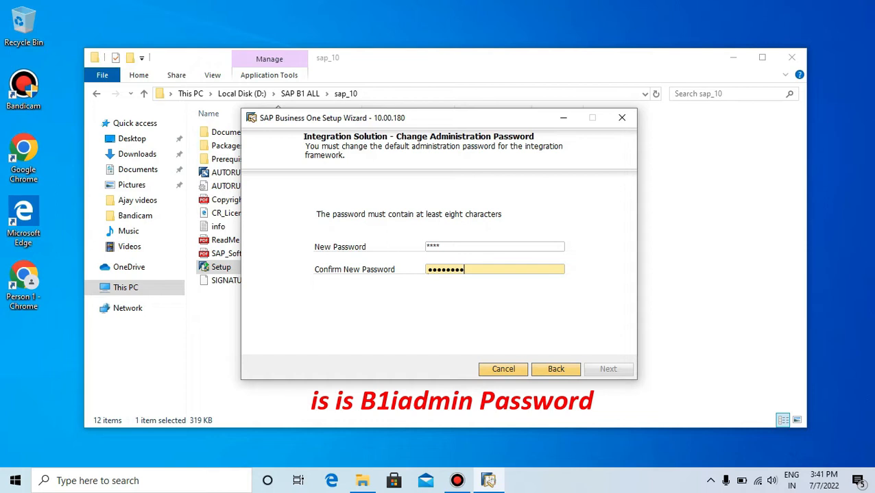
key("Return")
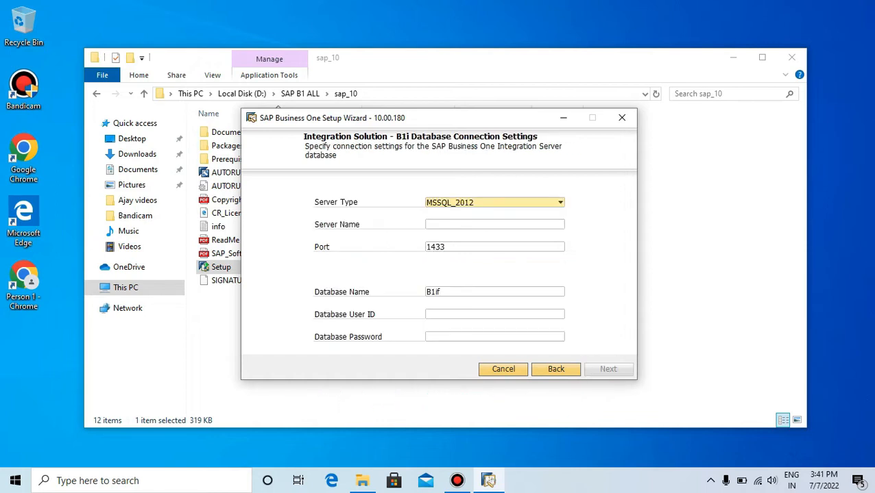
Set the B1i database connection's server type to MSSQL_2017 and paste the copied server name
left_click(559, 202)
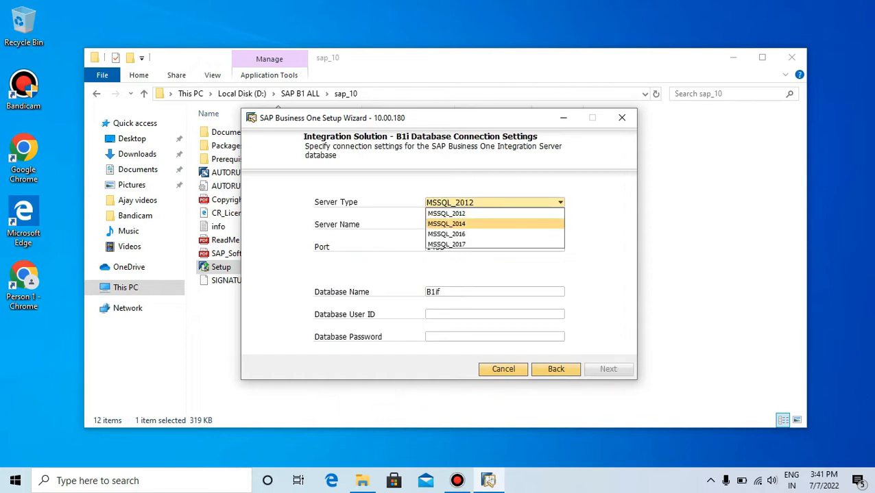
left_click(495, 234)
left_click(559, 203)
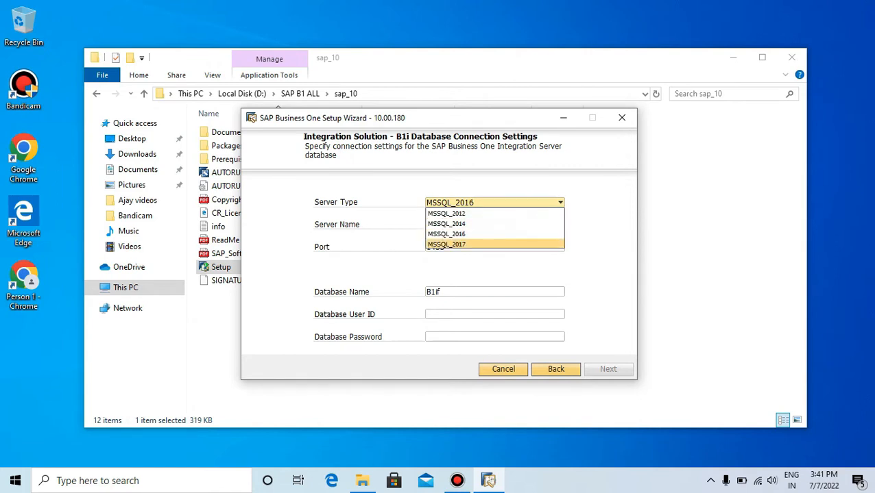
left_click(480, 244)
left_click(480, 225)
type("RAHULERP\\MSSQL")
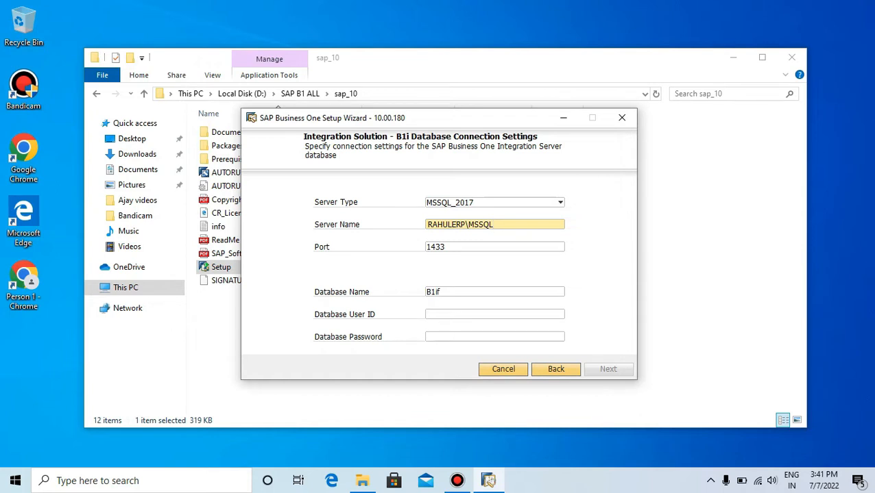
Enter sa as the B1i database user ID along with the database password, and confirm the connection settings
left_click(480, 315)
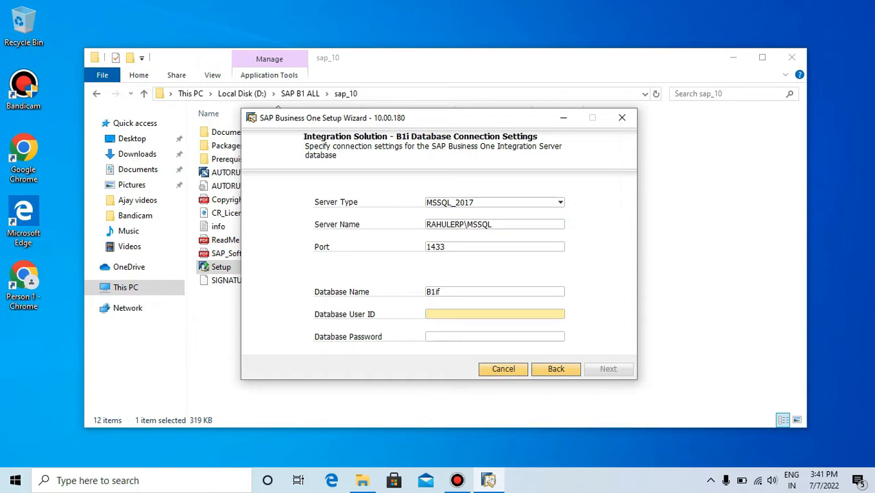
type("sa")
key("Tab")
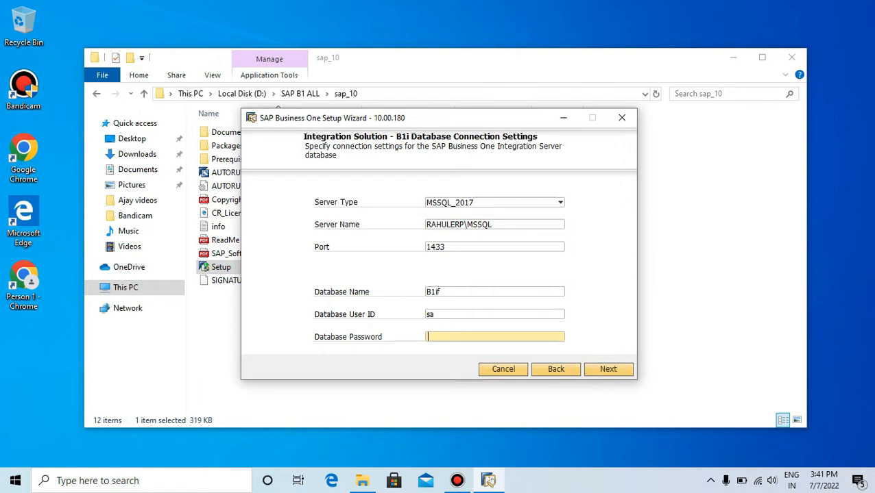
type("12345678")
key("Return")
Enter the password of the B1i user for DI calls and confirm the additional integration information
key("Tab")
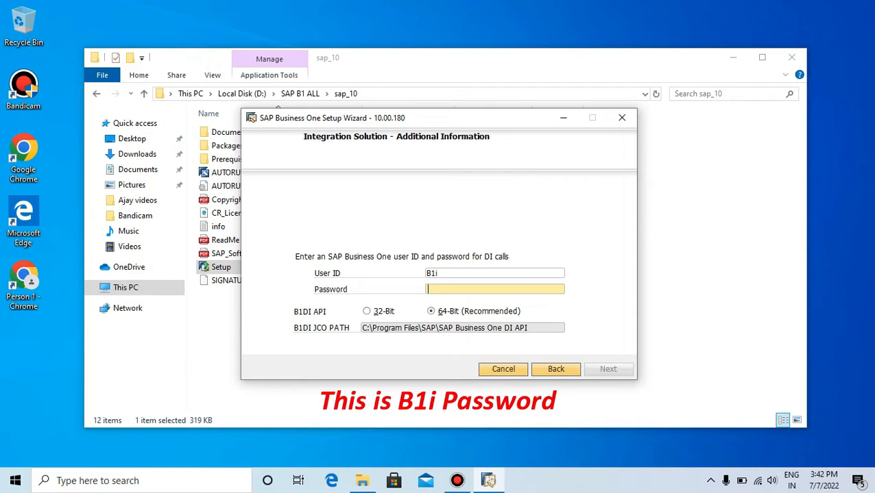
type("12345678")
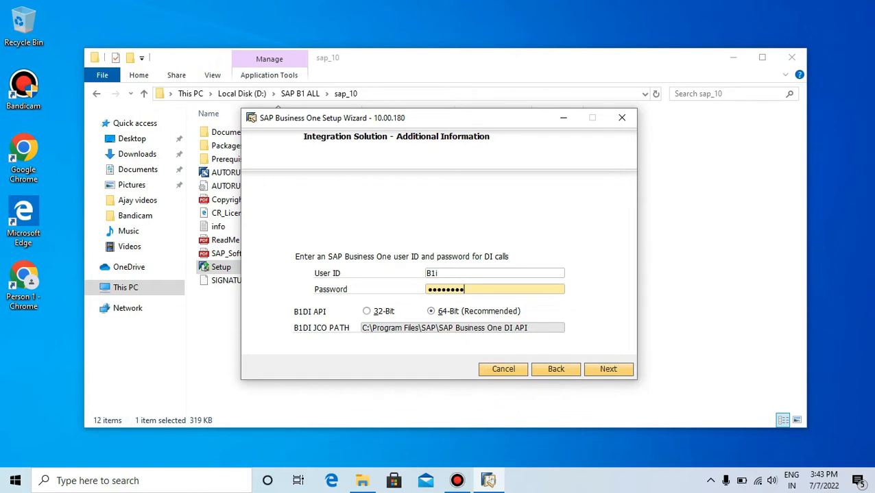
key("Return")
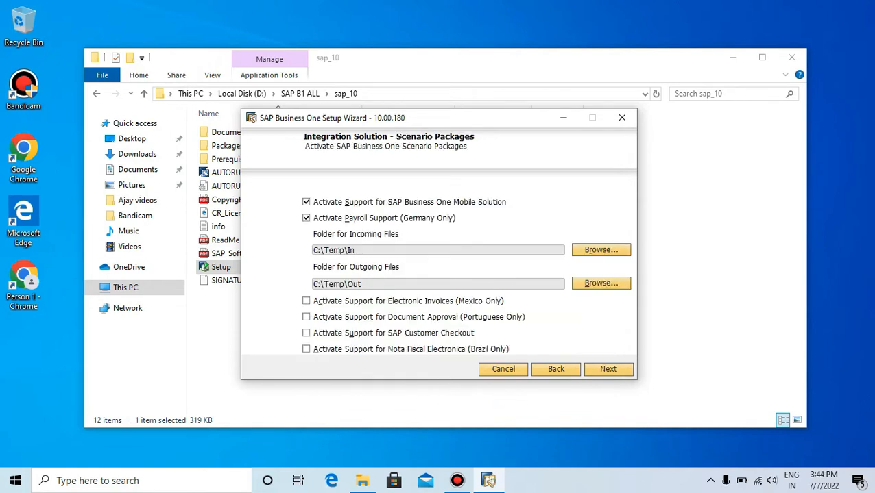
Deactivate Payroll Support (Germany Only) in the scenario packages, and accept the reviewed setup settings
left_click(306, 218)
key("Return")
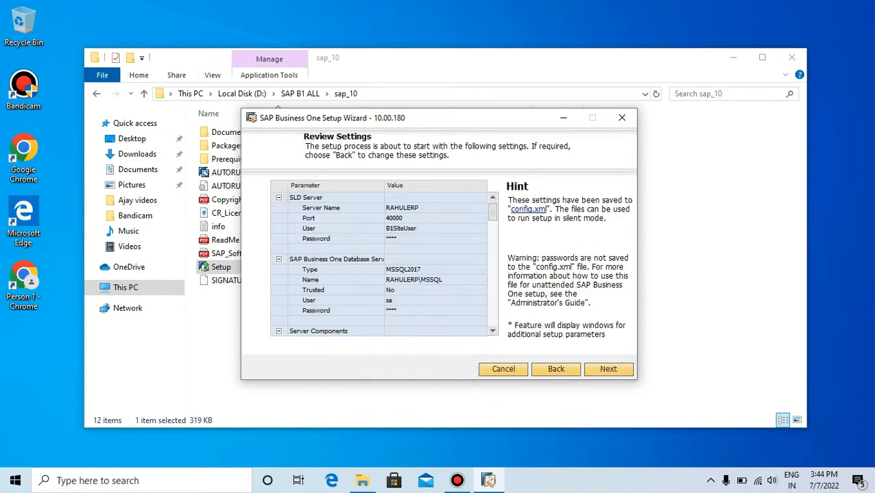
key("Return")
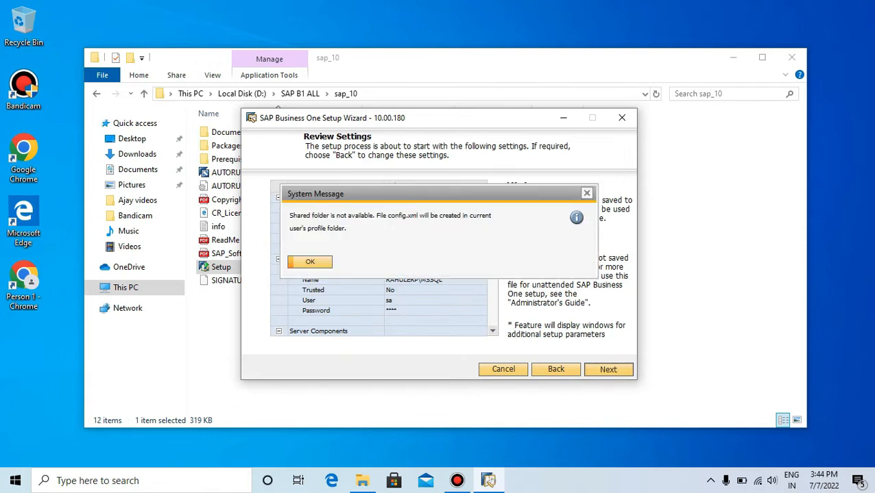
Start the setup of the listed components, and accept Agent Service and Agent Console as the remote support platform's setup type
key("Return")
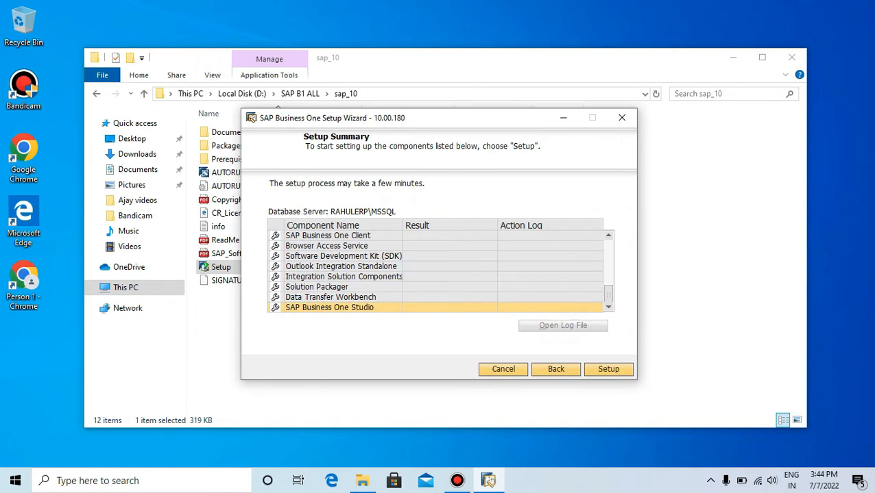
key("Return")
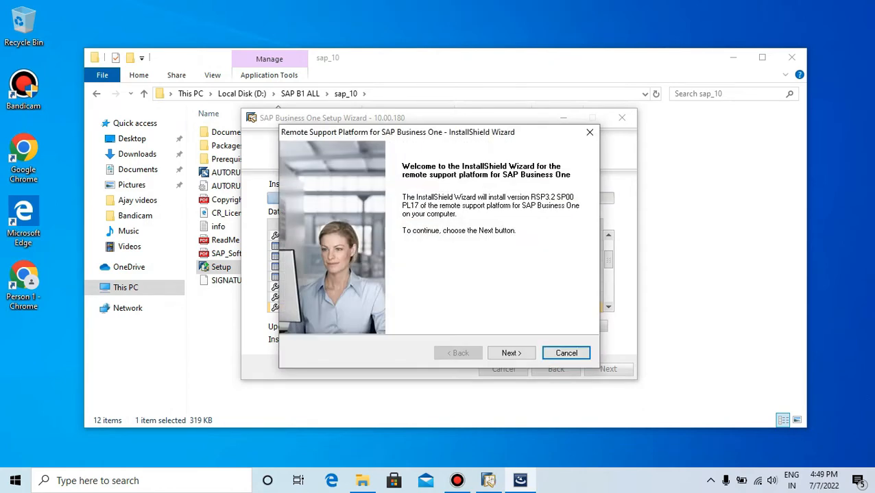
left_click(512, 353)
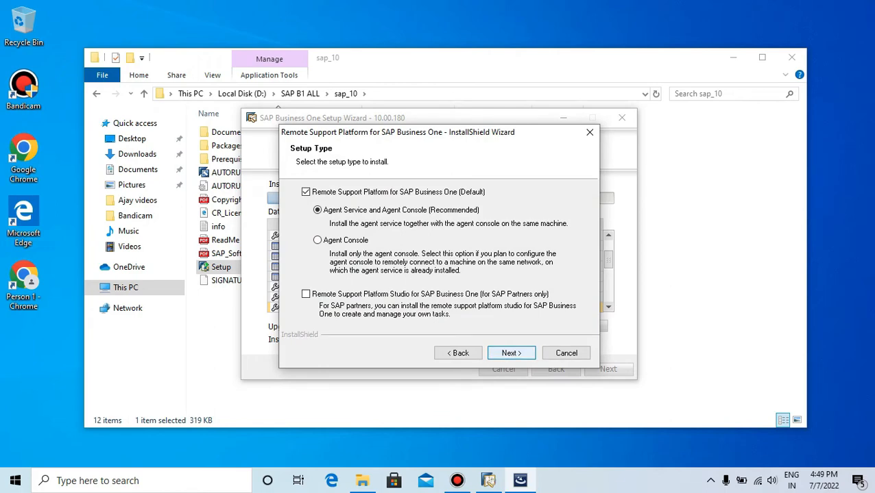
left_click(511, 353)
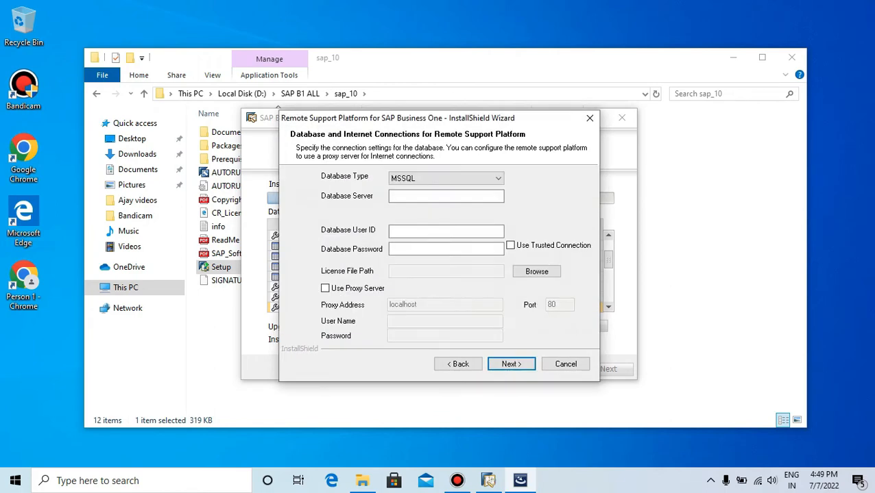
Set the remote support platform's database type to MSSQL and paste the copied name as its database server
left_click(446, 179)
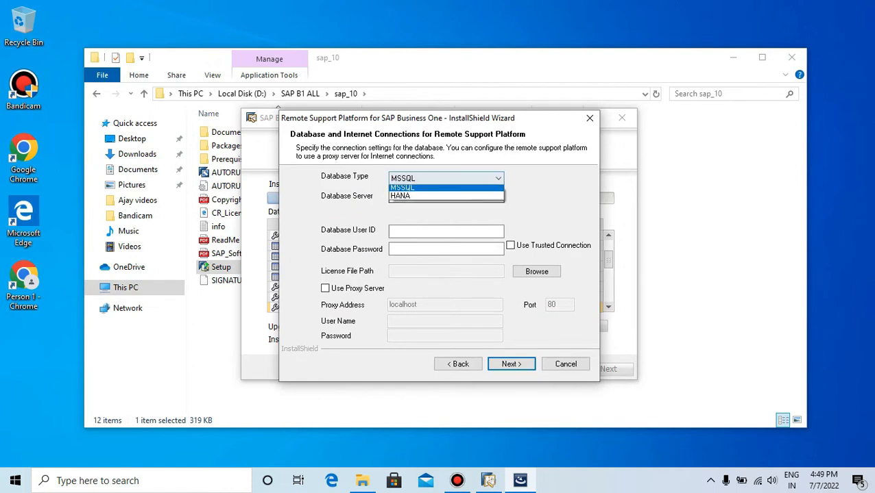
left_click(446, 190)
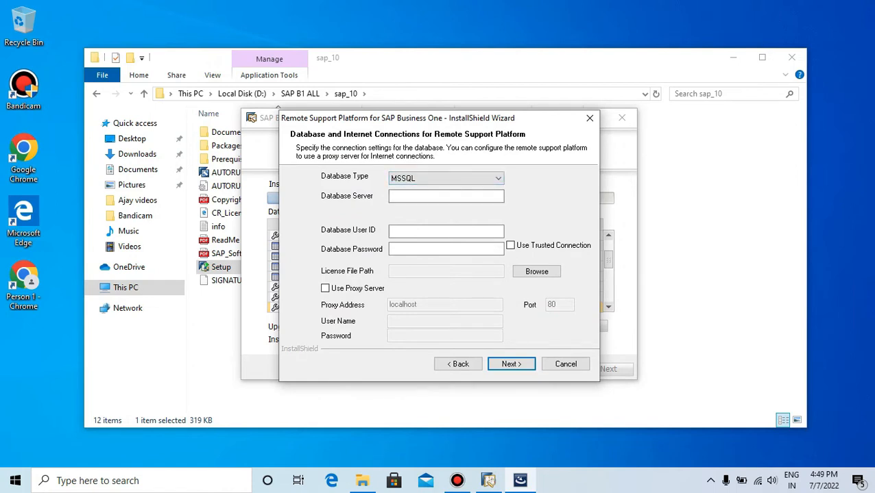
left_click(446, 196)
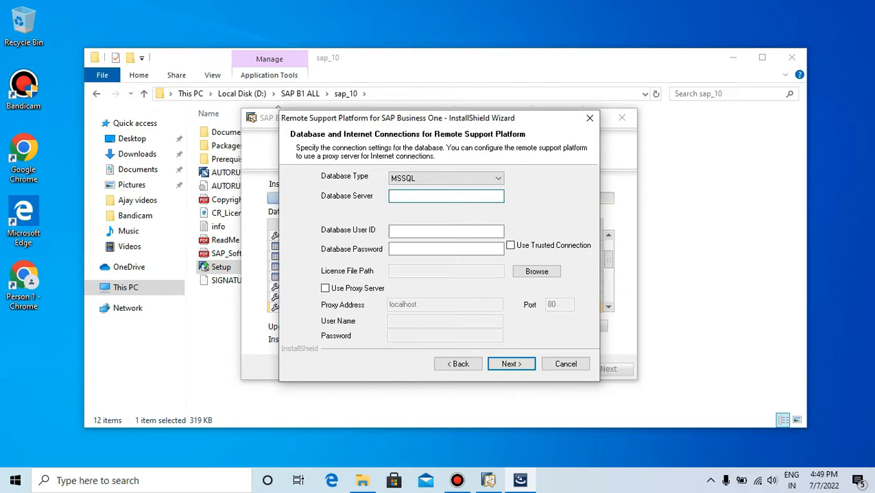
type("RAHULERP\\MSSQL")
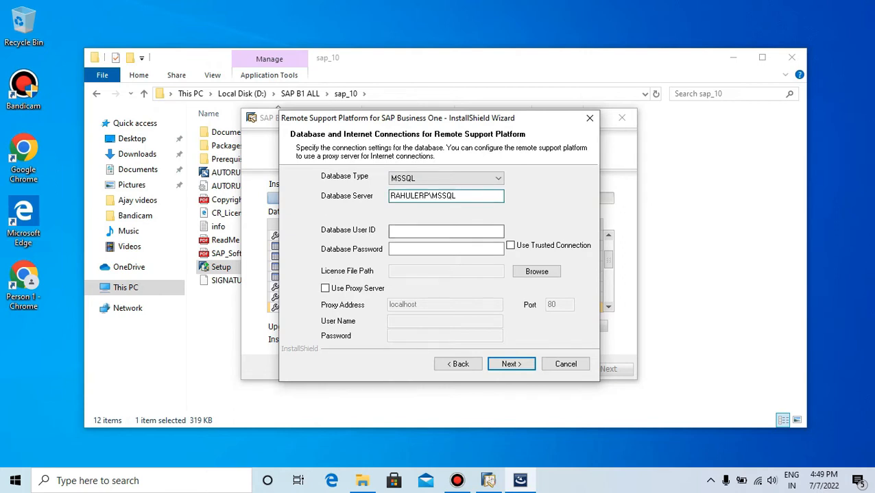
Enter sa as the remote support platform's database user ID along with the database password, and confirm the connection settings
left_click(446, 231)
type("sa")
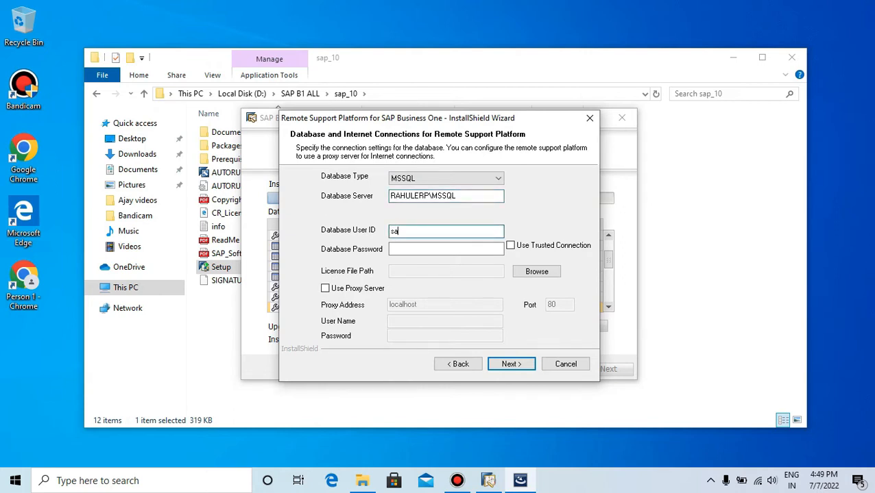
key("Tab")
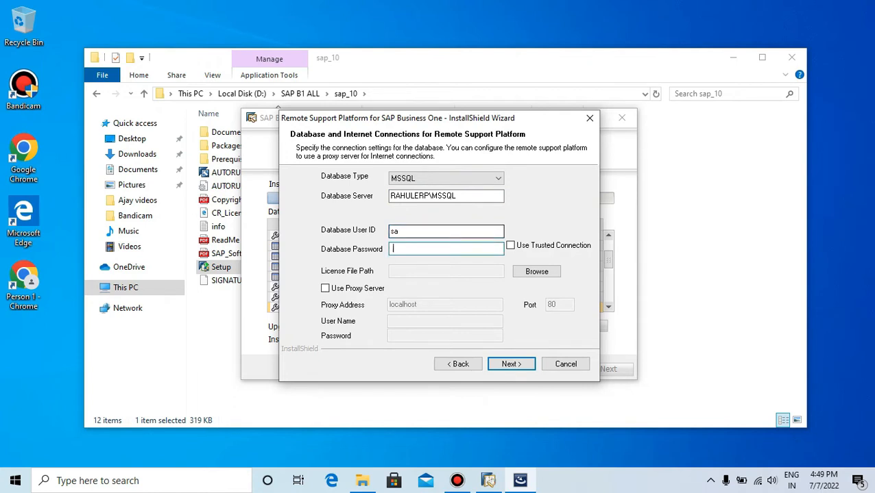
type("12345678")
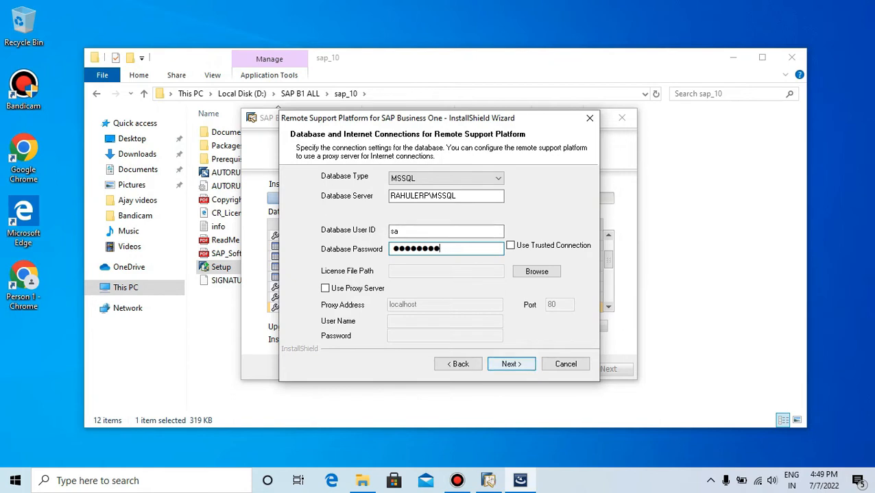
key("Return")
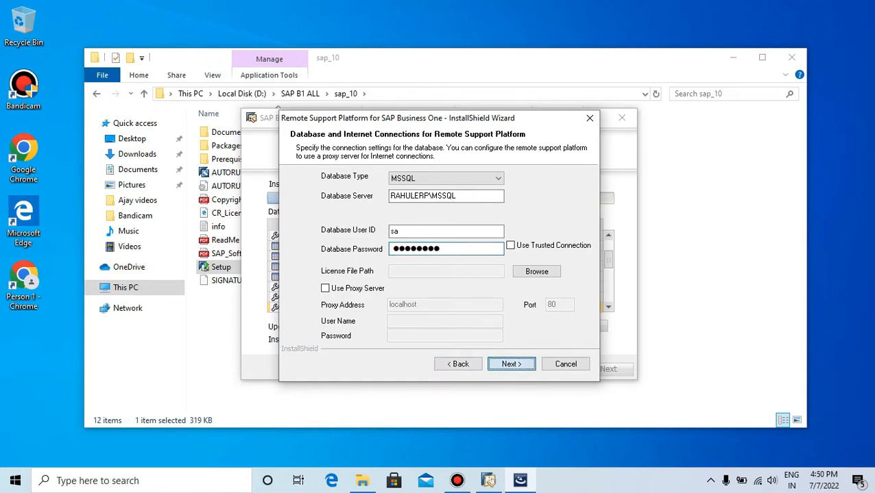
key("Return")
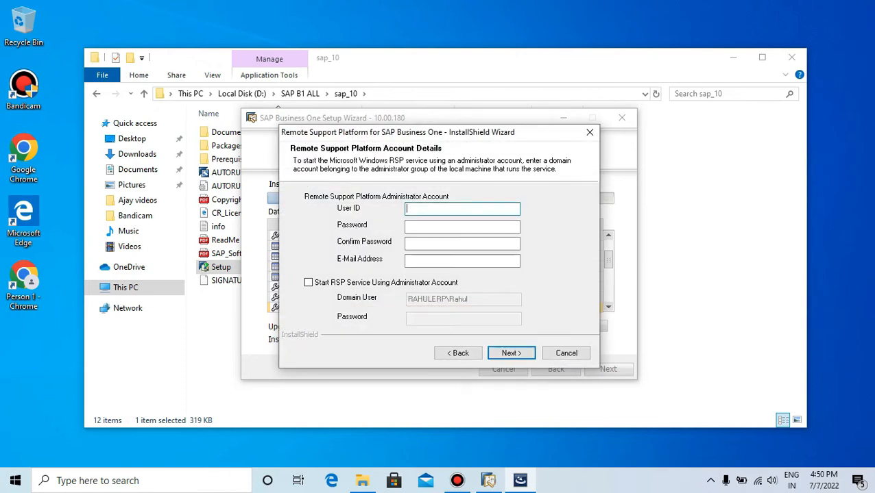
Enter a user ID for the remote support platform administrator account, and enter and confirm its password
type("Ra")
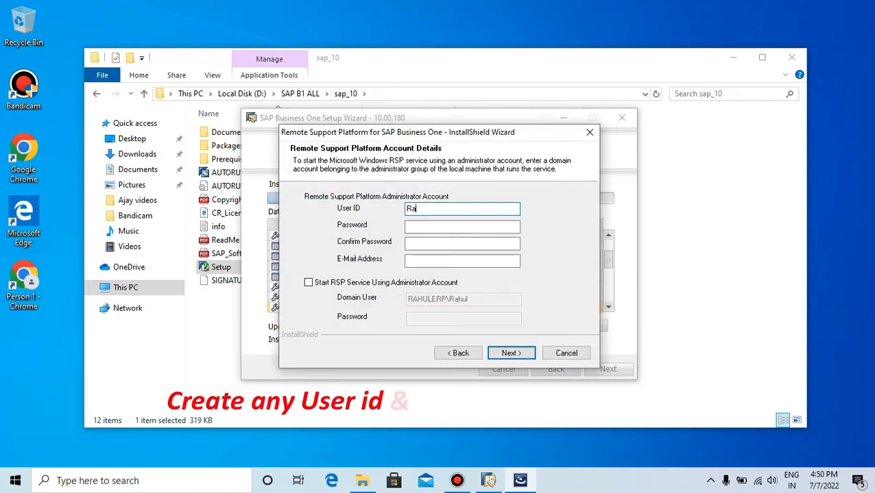
type("hul")
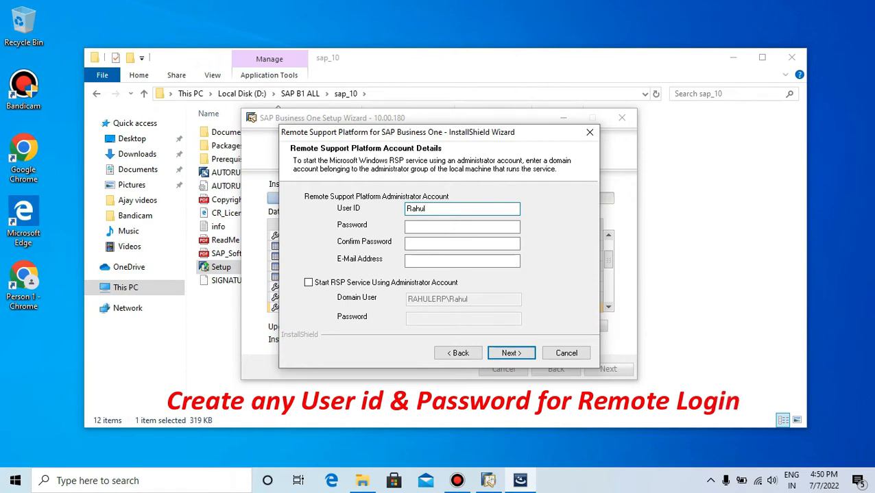
type("123")
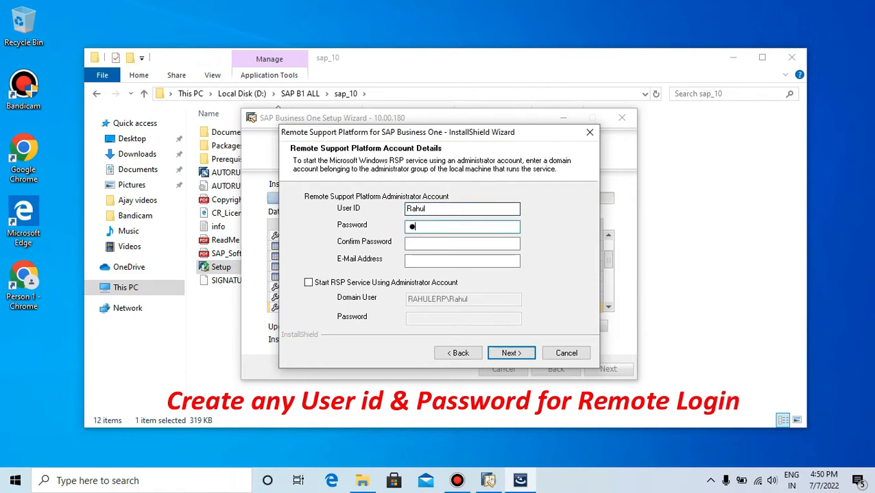
type("45678")
left_click(461, 244)
type("123")
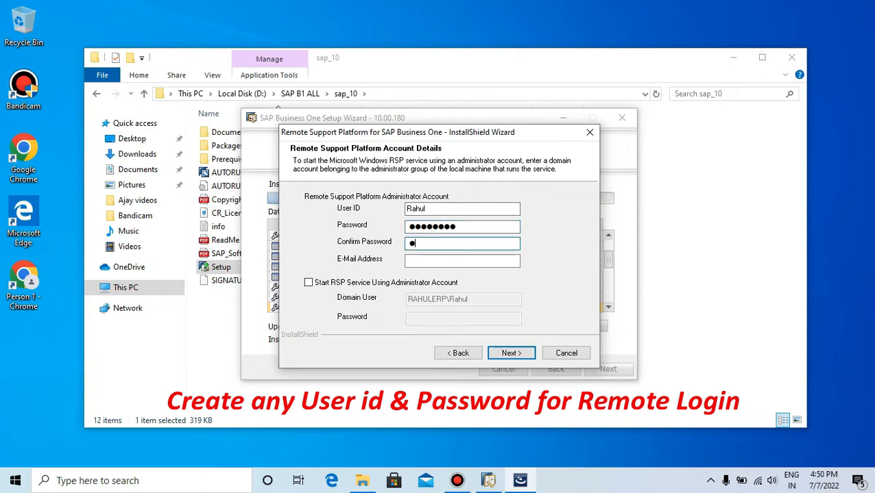
type("45678")
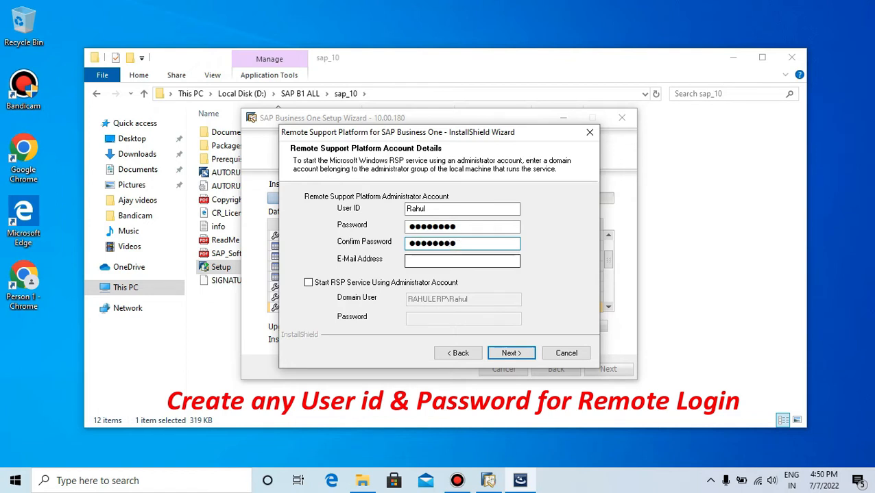
Enter the administrator's e-mail address in lowercase and confirm the remote support platform account details
left_click(460, 261)
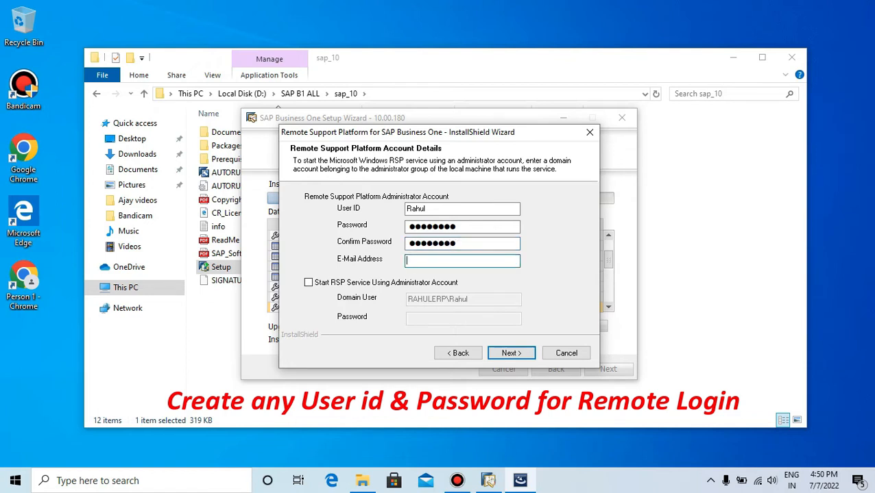
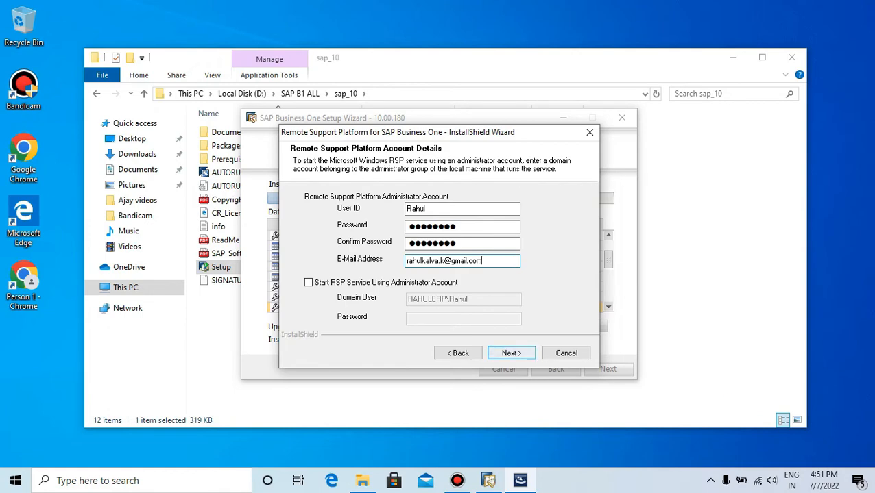
left_click(511, 353)
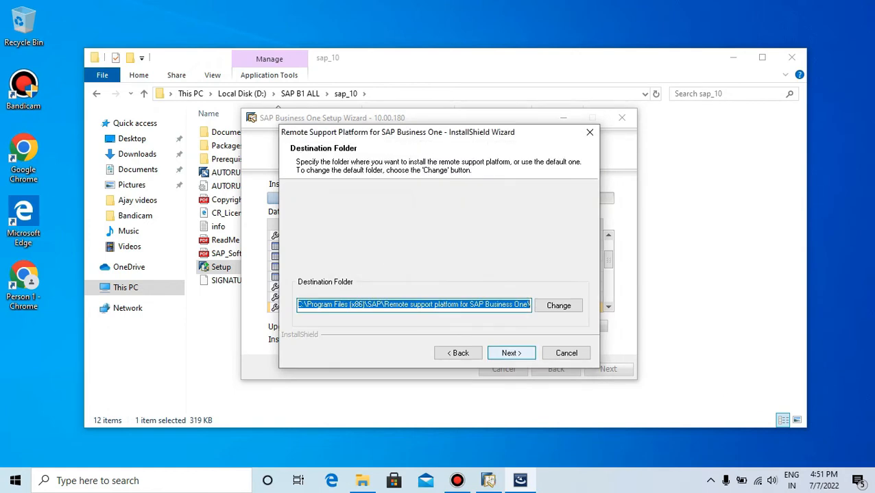
Install the remote support platform in a newly created default folder with all shortcuts, and finish without launching the Agent Console
left_click(510, 352)
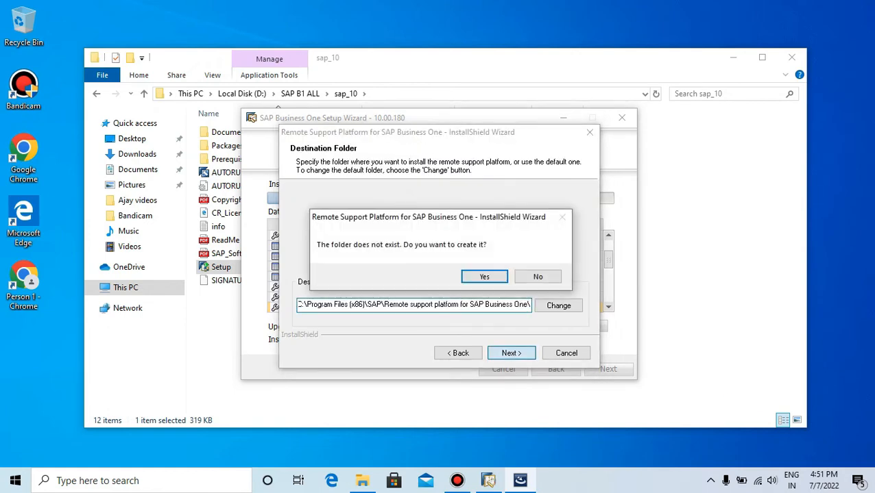
left_click(484, 276)
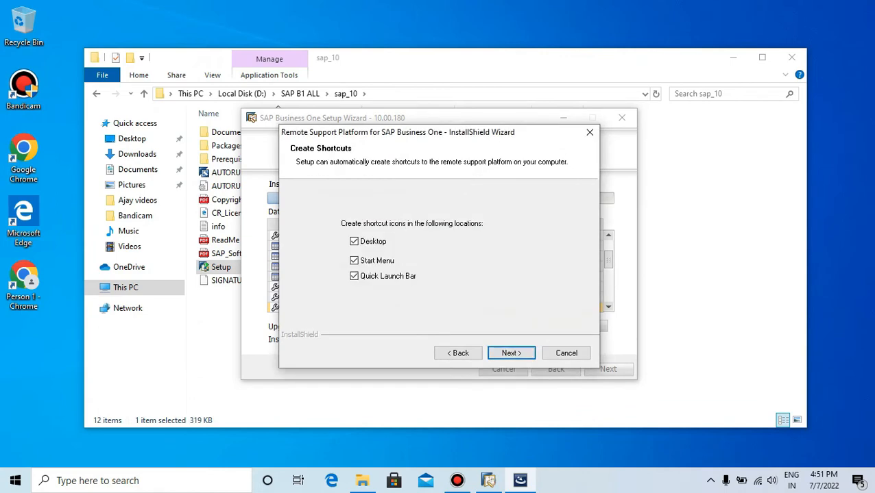
left_click(511, 353)
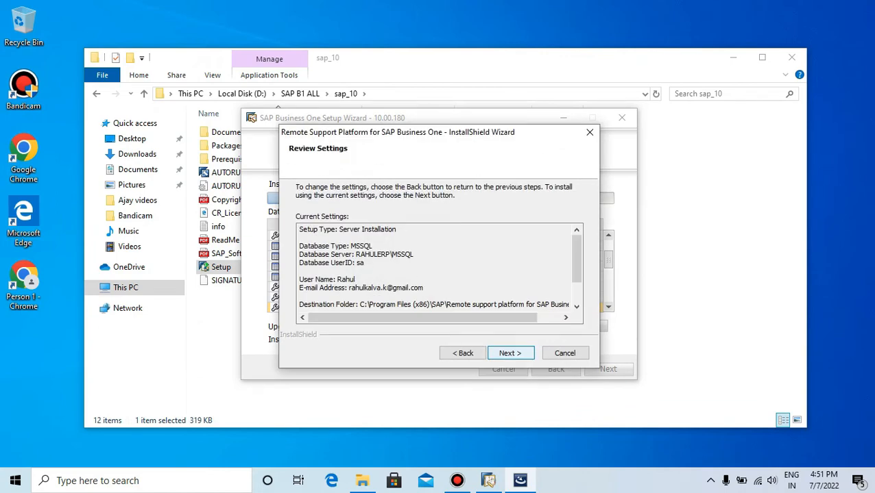
left_click(510, 353)
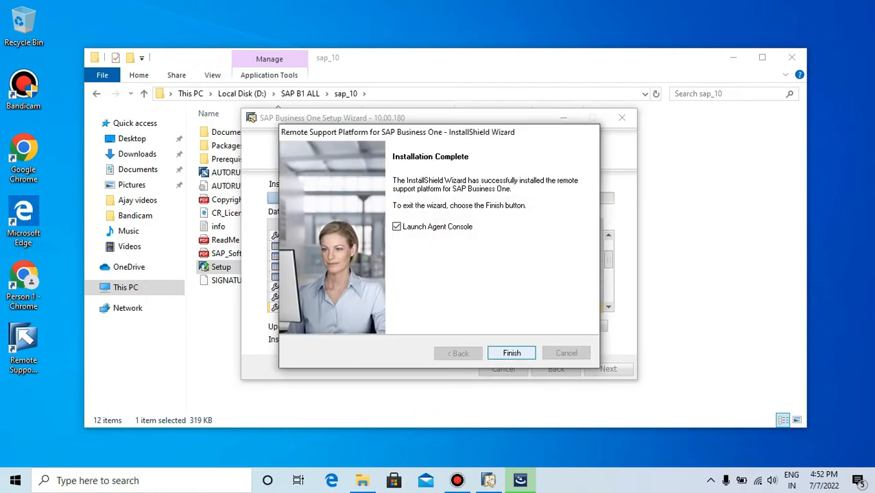
left_click(397, 227)
left_click(512, 353)
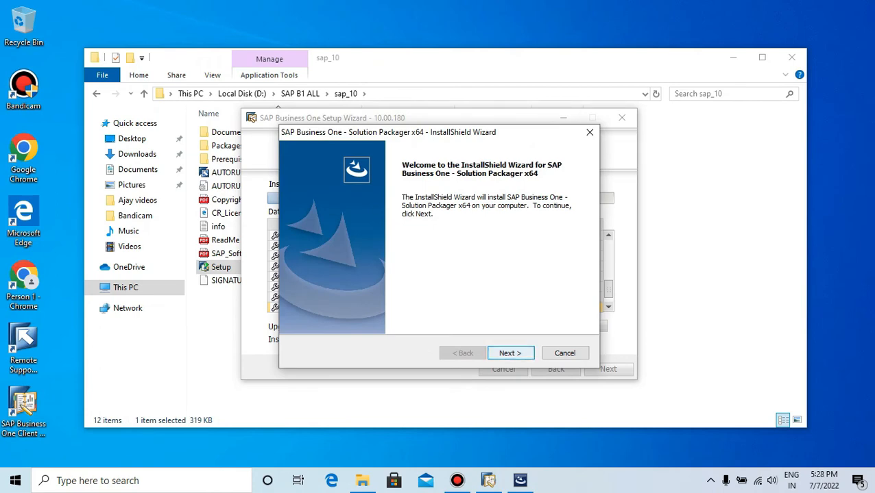
Enter the company name in the Solution Packager's customer information and accept installation for all users
left_click(510, 353)
left_click(439, 239)
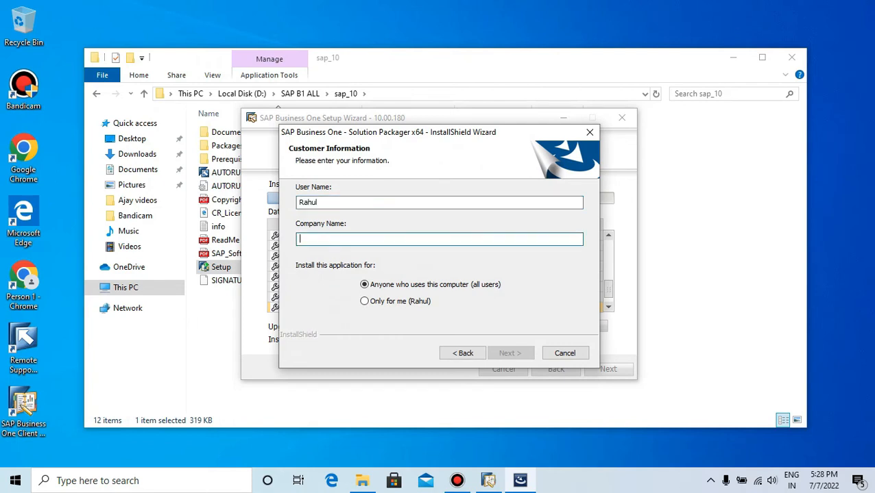
type("Rahul")
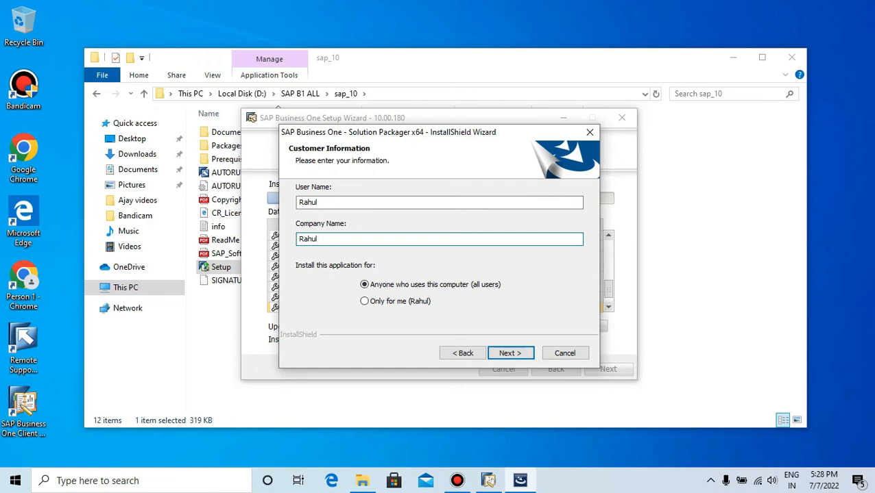
key("Return")
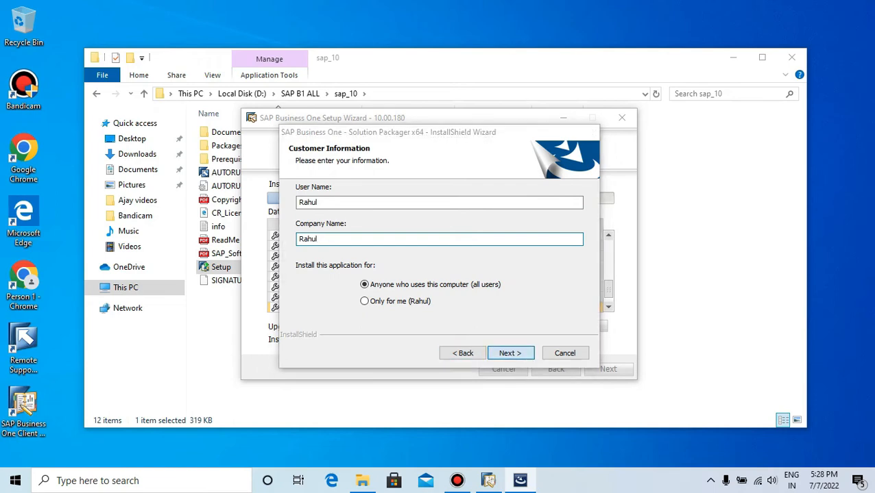
key("Return")
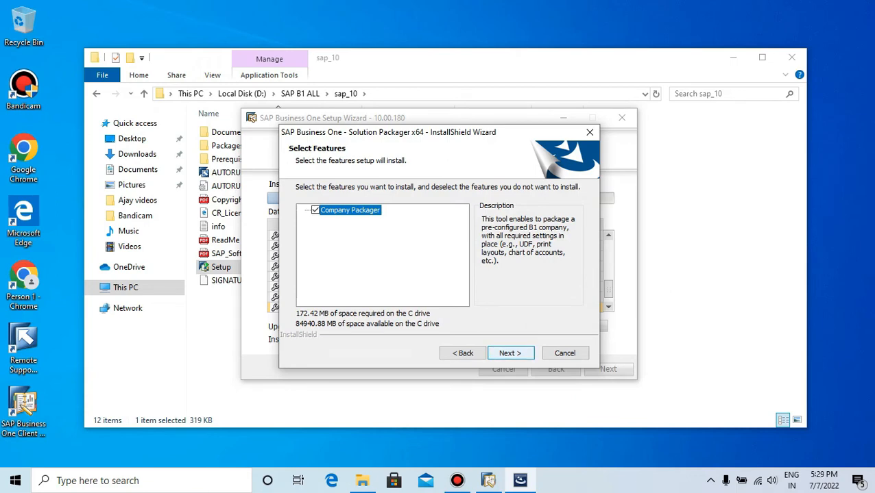
Install the Solution Packager with the Company Packager feature and complete its wizard
key("Return")
key("Return")
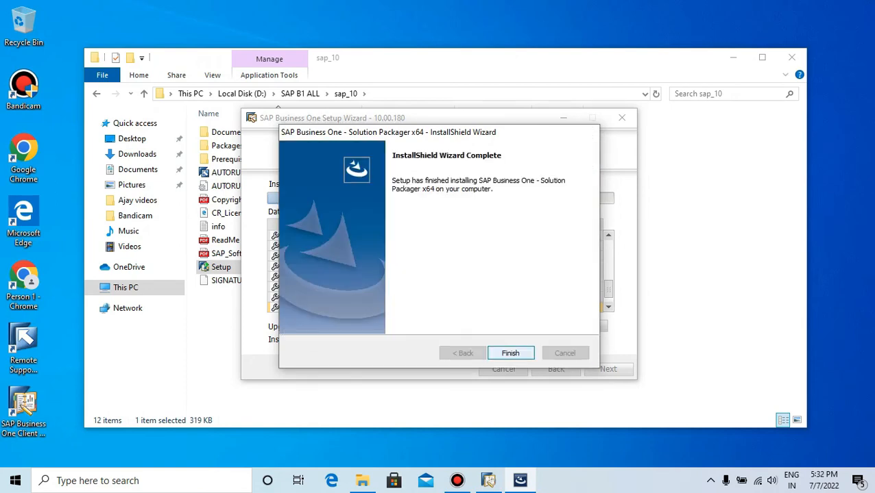
key("Return")
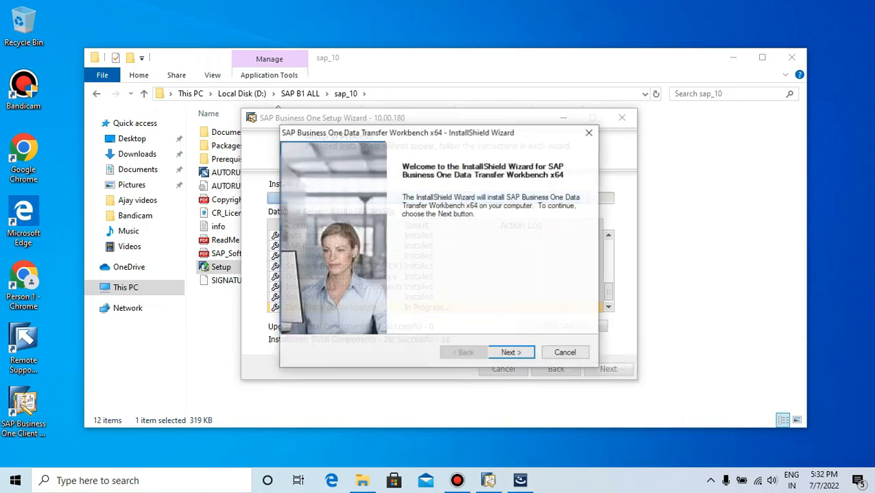
Accept the default destination and the program folder SAP Business One\Data Migration for the Data Transfer Workbench
left_click(510, 353)
left_click(511, 353)
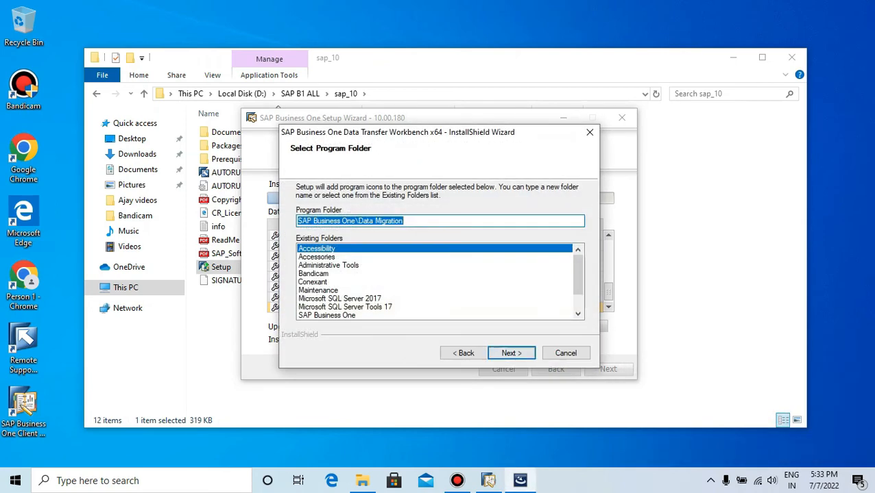
scroll(577, 281, "down", 1)
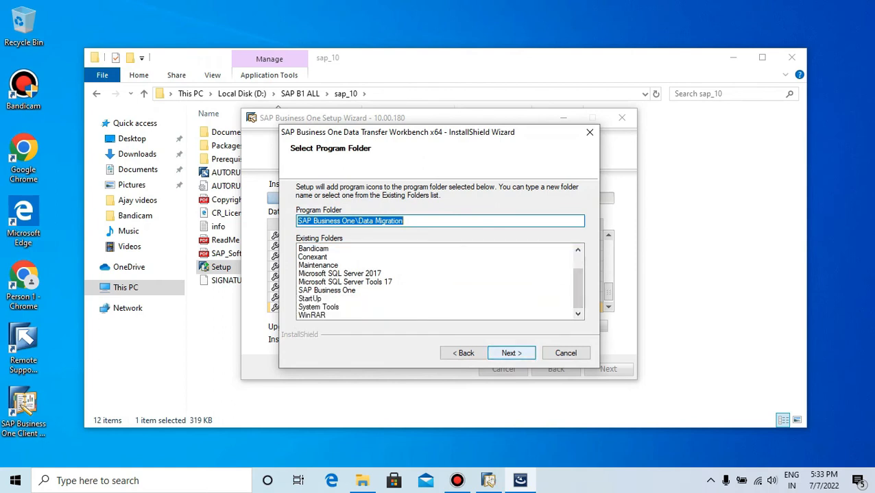
left_click(511, 353)
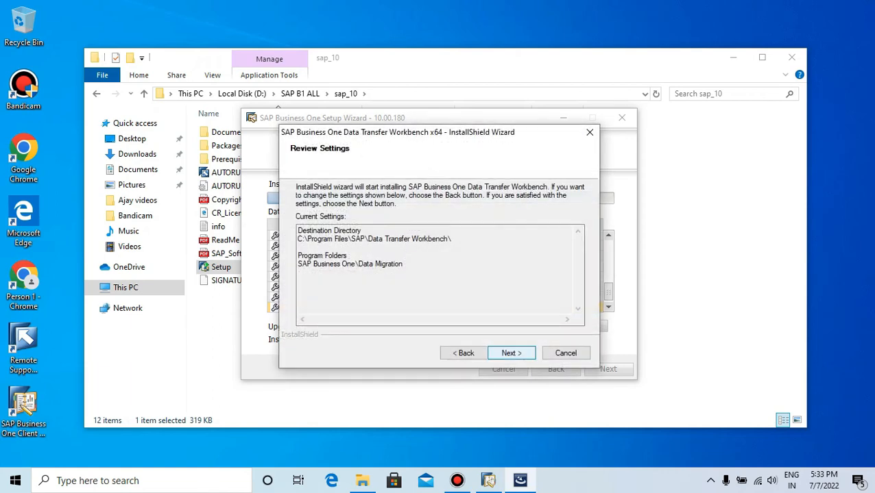
Accept the reviewed settings and install the Data Transfer Workbench
left_click(511, 353)
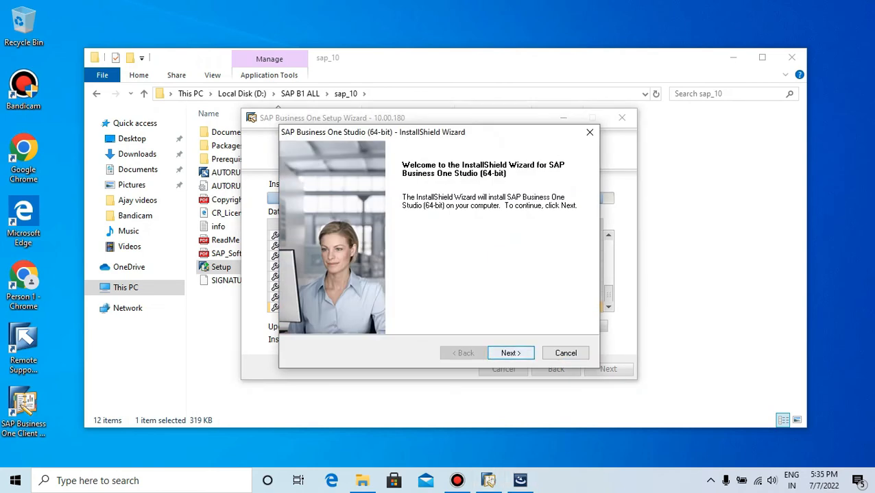
Begin the SAP Business One Studio (64-bit) installation and enter the company name in its customer information
key("Return")
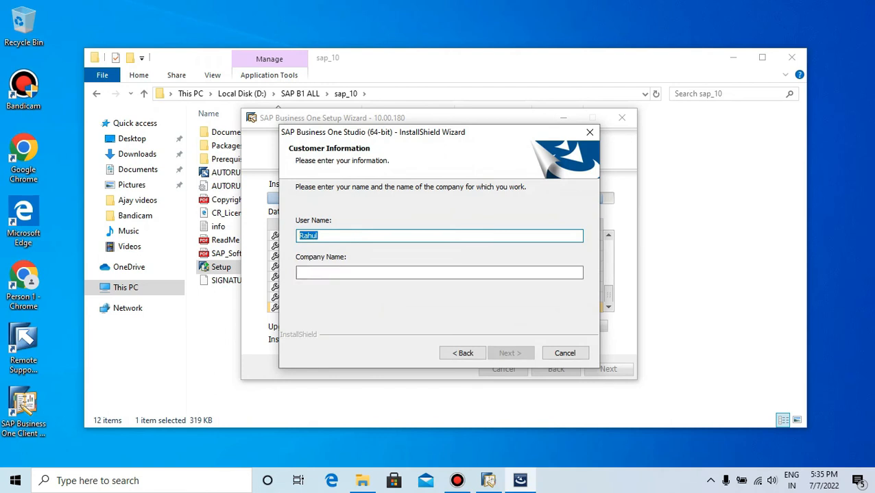
left_click(439, 272)
type("Rahul")
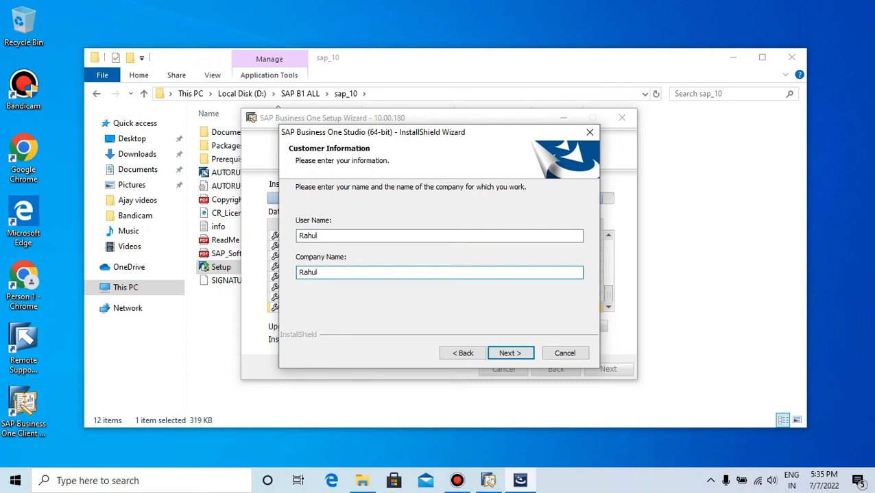
left_click(511, 353)
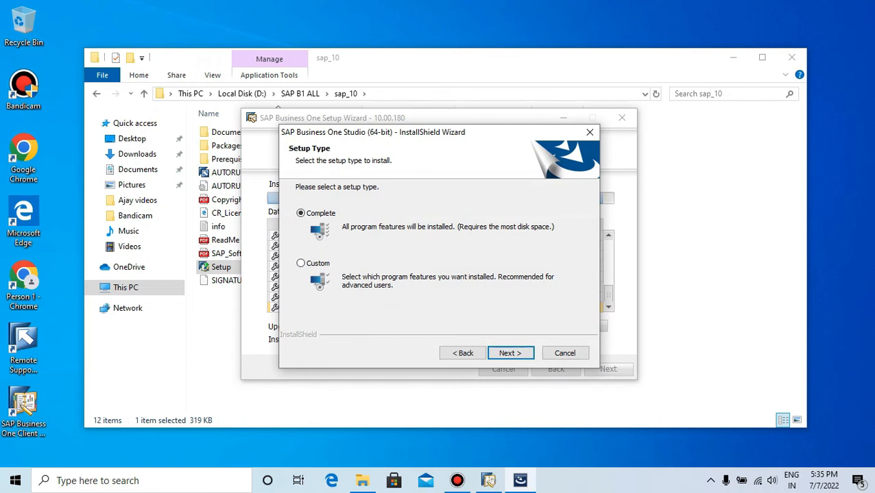
Install SAP Business One Studio with the Complete setup type, acknowledging the Visual Studio notice, and finish its wizard
left_click(510, 353)
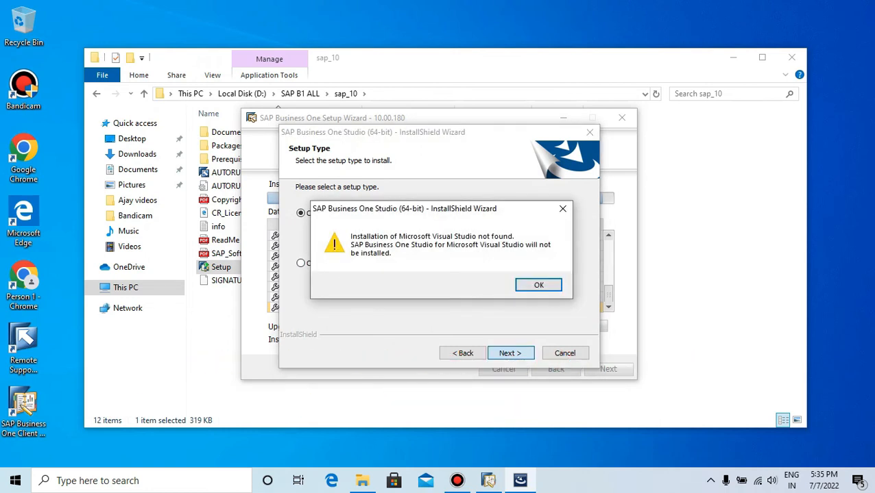
key("Return")
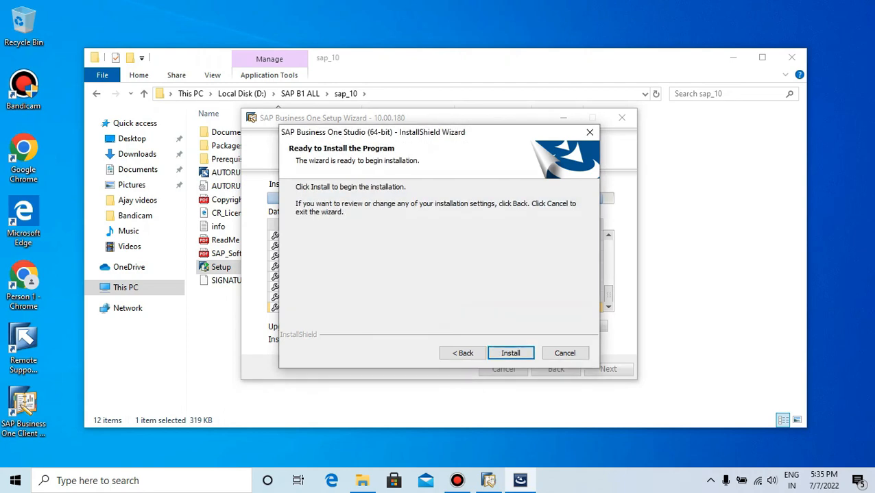
key("Return")
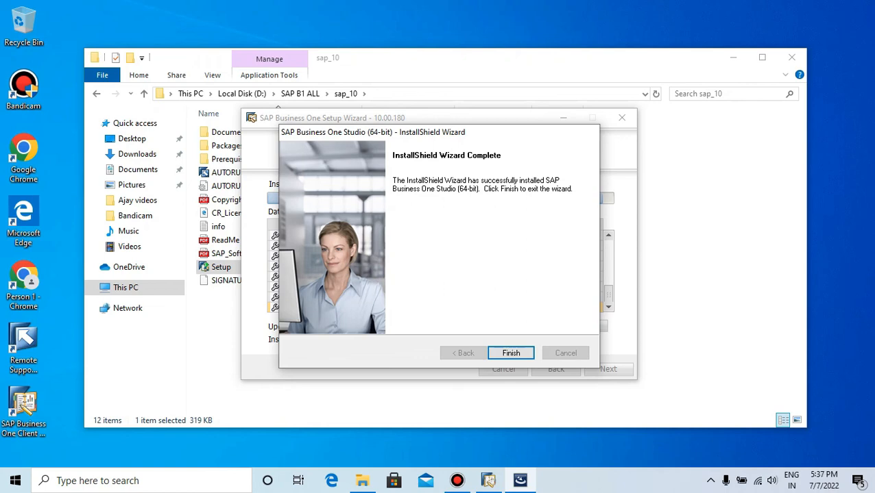
key("Return")
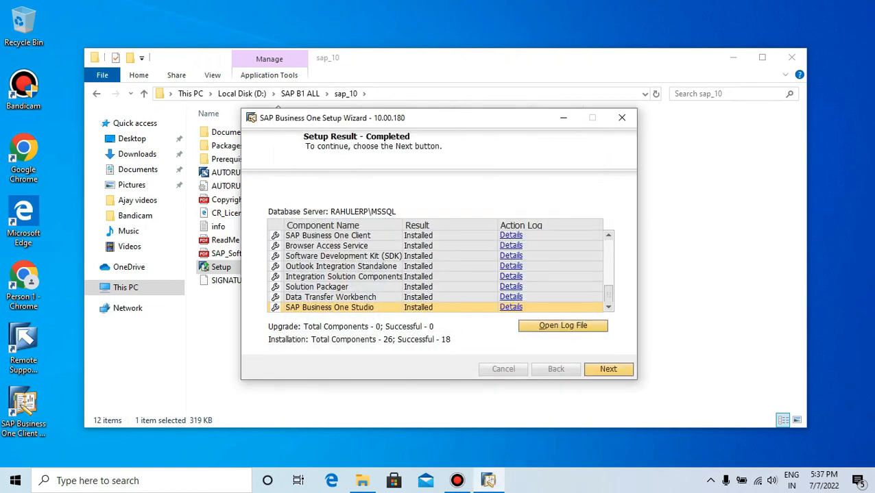
Review the installation results of the components and continue past the setup result page
scroll(435, 271, "up", 1)
mouse_move(608, 291)
left_mouse_down()
mouse_move(608, 250)
mouse_move(608, 295)
left_mouse_up()
left_click(607, 369)
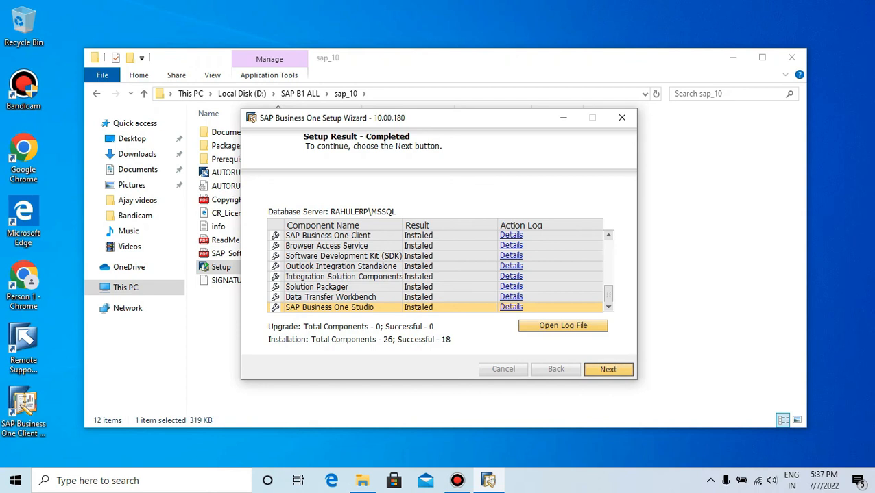